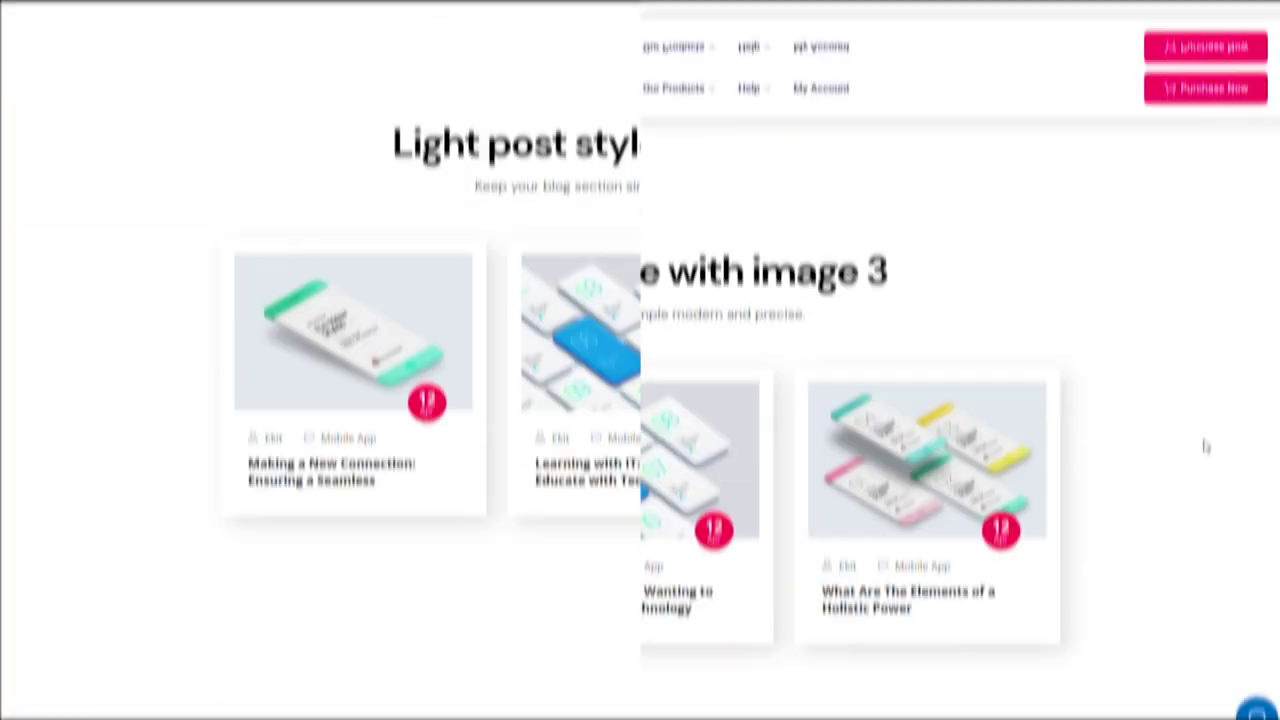
# Page through the posts in the "Our Blog with Carousel Style" demo.
pyautogui.click(1097, 428)
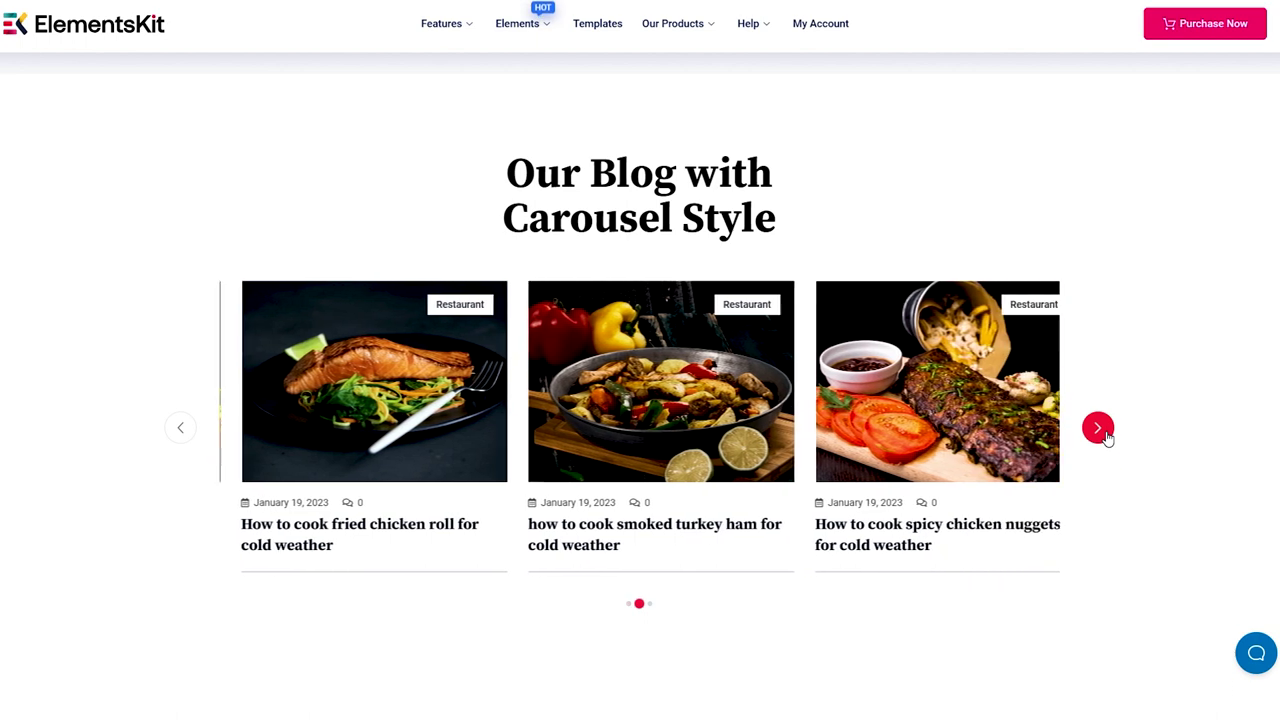
pyautogui.click(1100, 430)
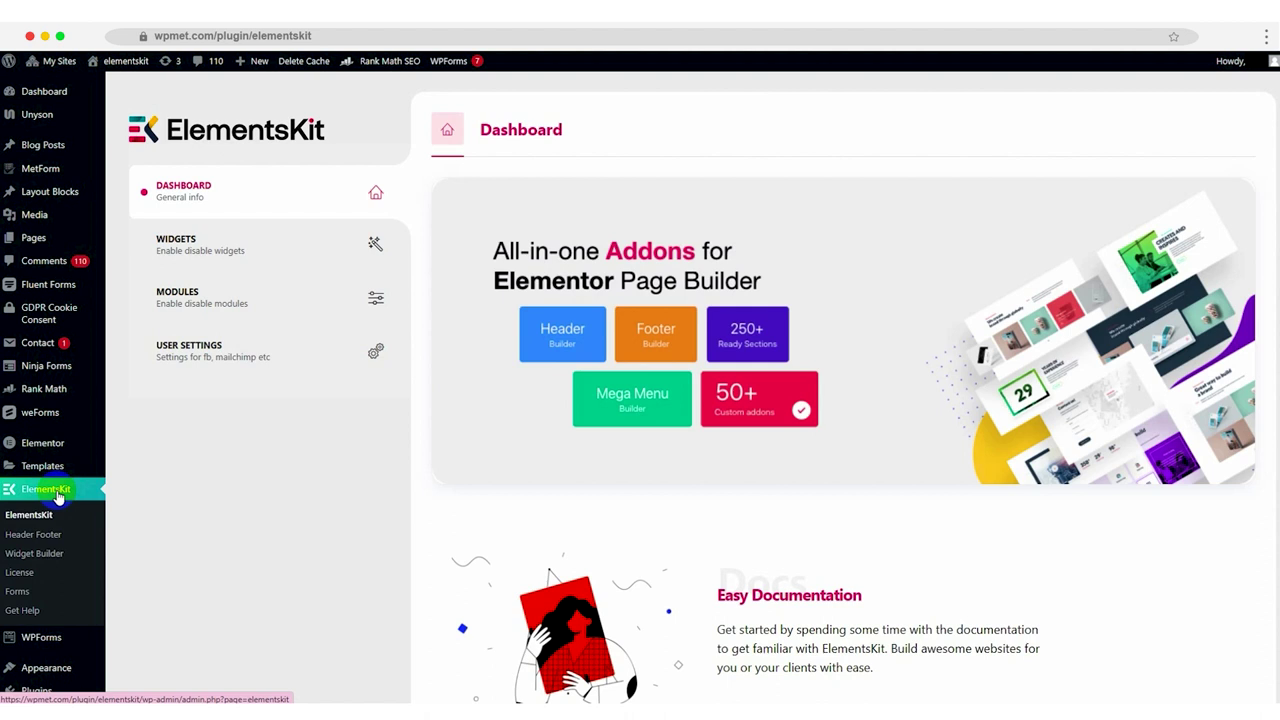
# Open the ElementsKit widget settings and save them with the Blog Posts widget enabled.
pyautogui.click(189, 252)
pyautogui.scroll(-5, 580, 410)
pyautogui.scroll(-1, 597, 478)
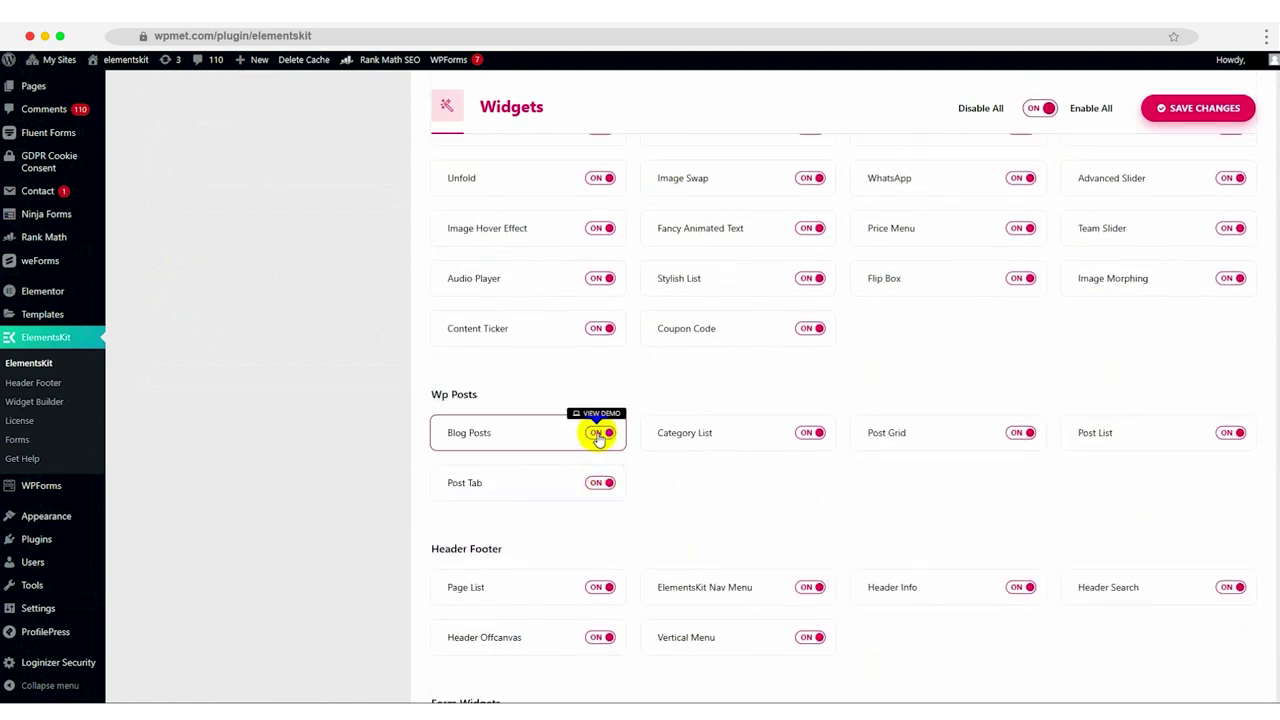
pyautogui.click(1167, 112)
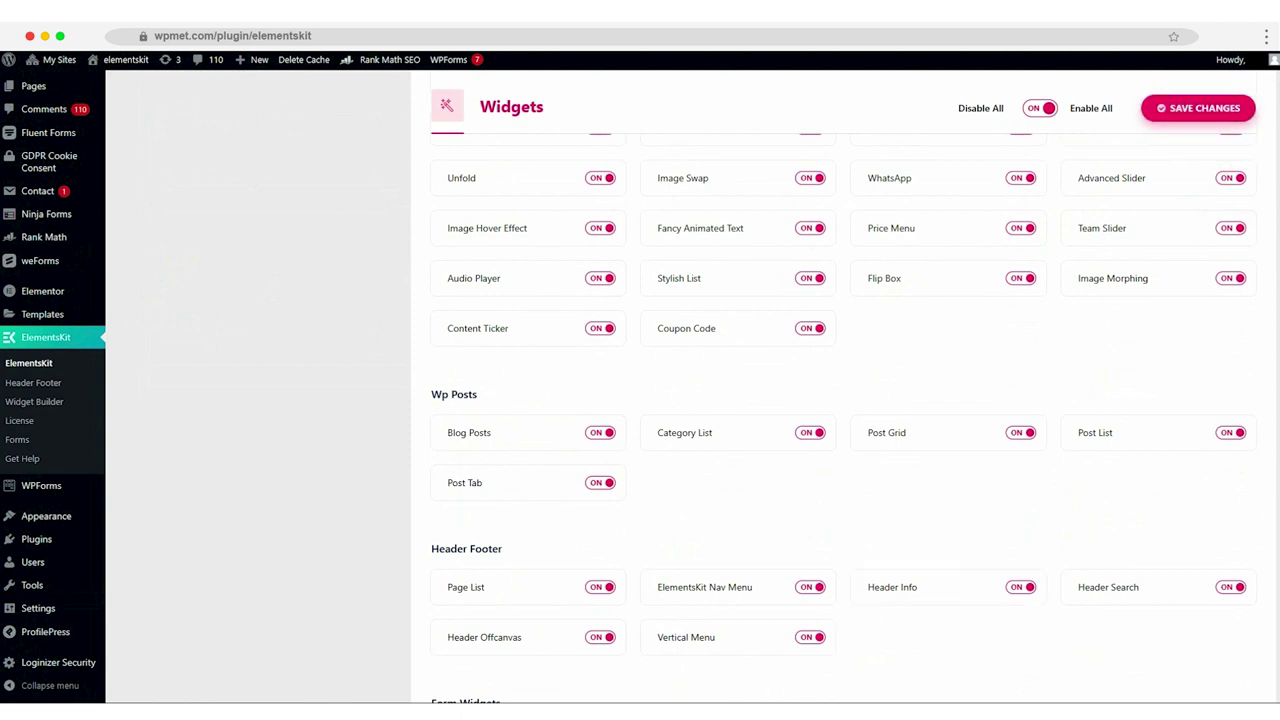
# Create a new page titled "Blog Posts" and open it for editing with Elementor.
pyautogui.click(37, 200)
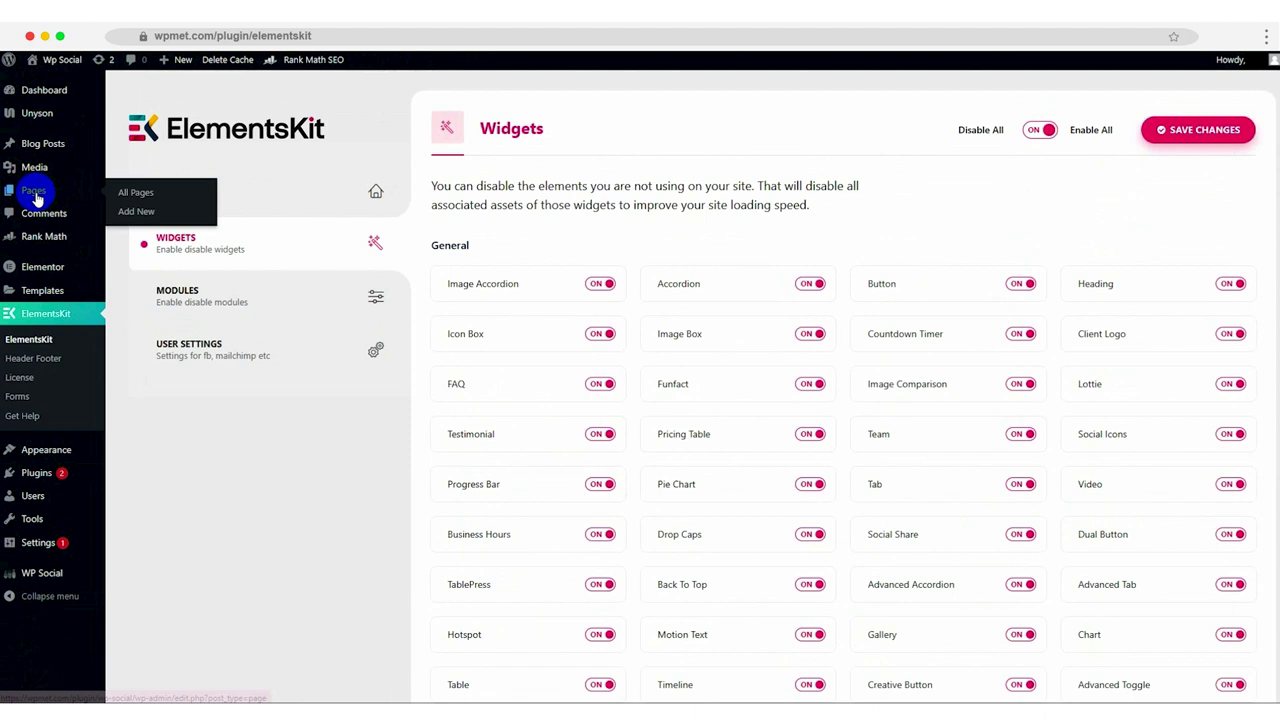
pyautogui.click(128, 215)
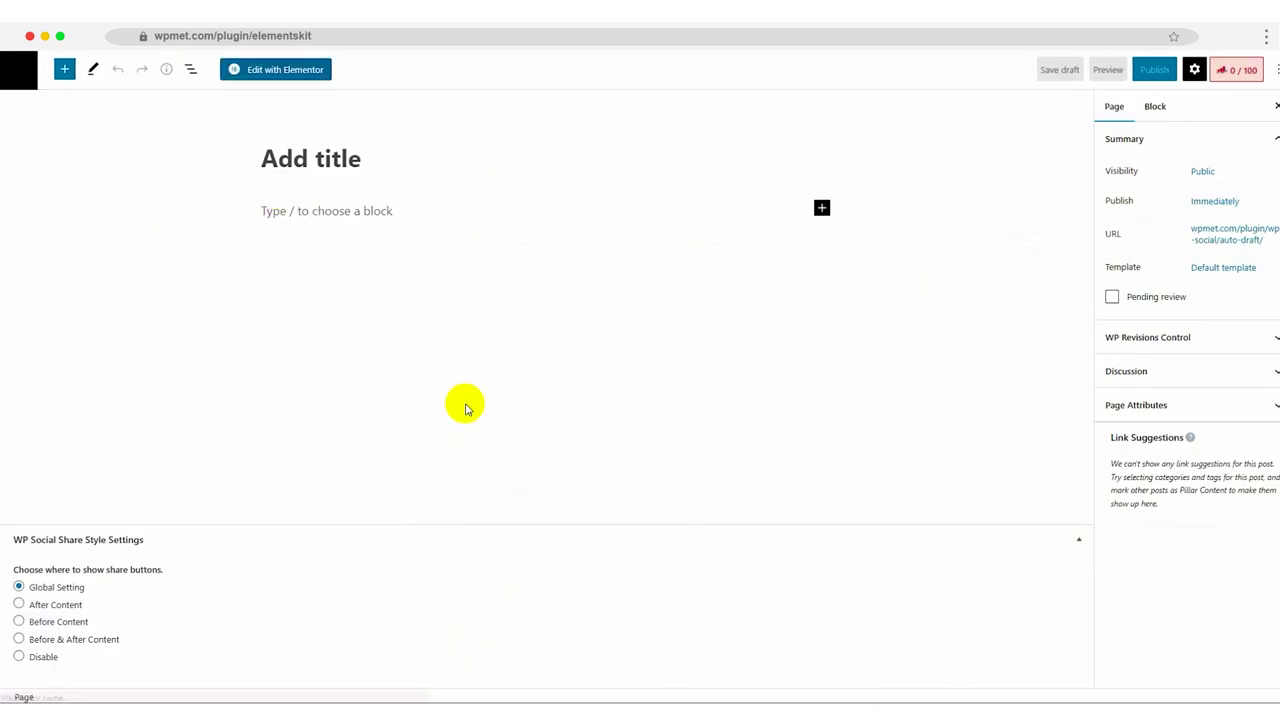
pyautogui.click(540, 423)
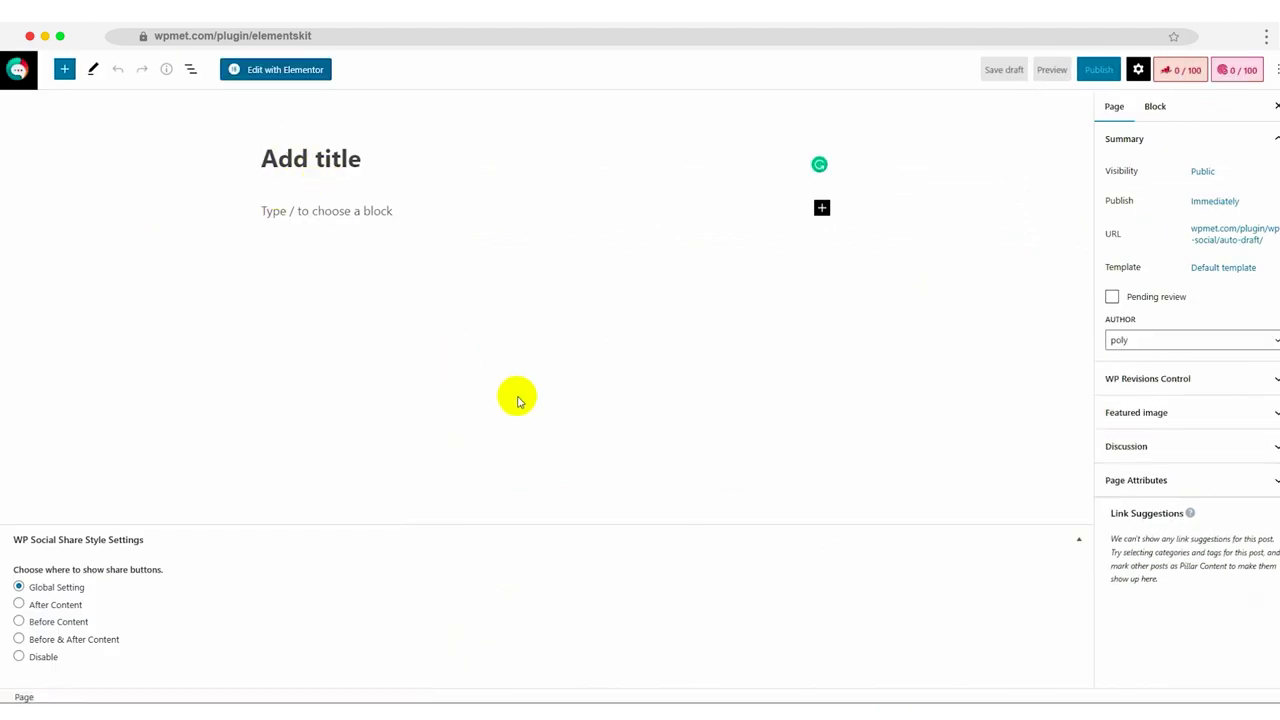
pyautogui.write('Blog Posts')
pyautogui.click(282, 72)
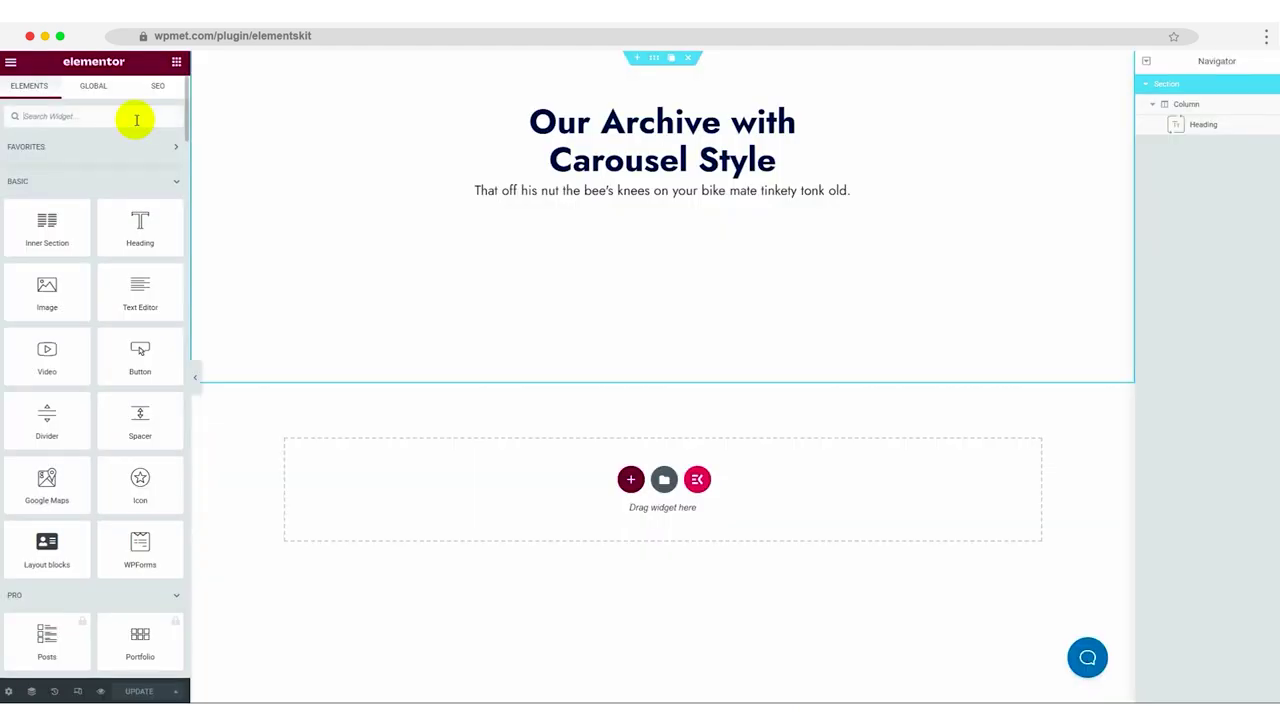
# Find the Blog Posts widget and place it below the "Our Archive with Carousel Style" heading.
pyautogui.click(136, 120)
pyautogui.write('Bl')
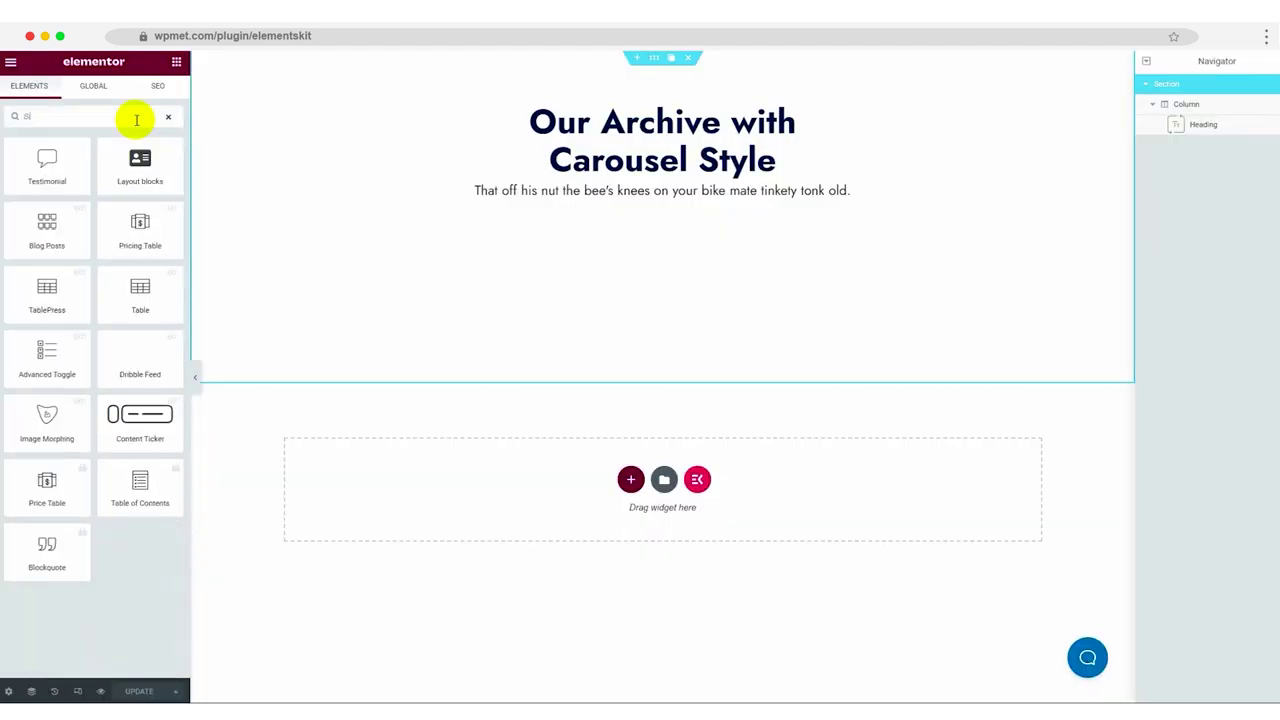
pyautogui.write('og posts')
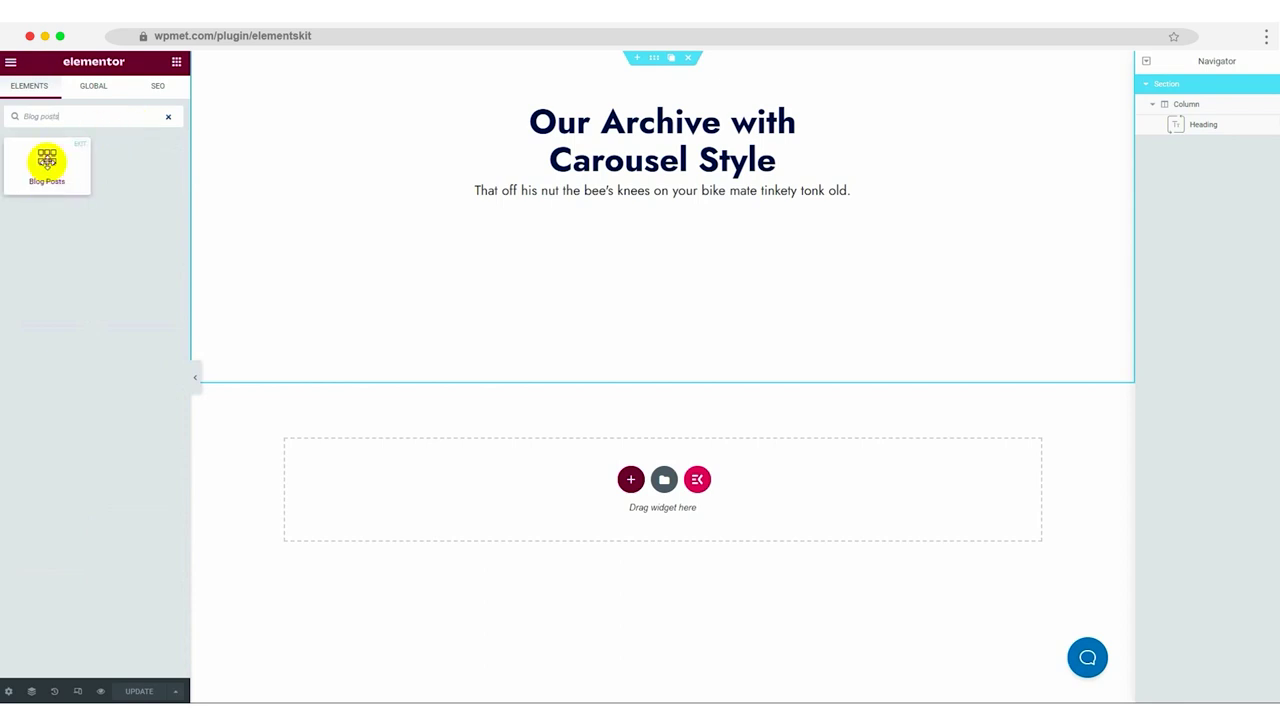
pyautogui.moveTo(47, 160); pyautogui.dragTo(566, 222)
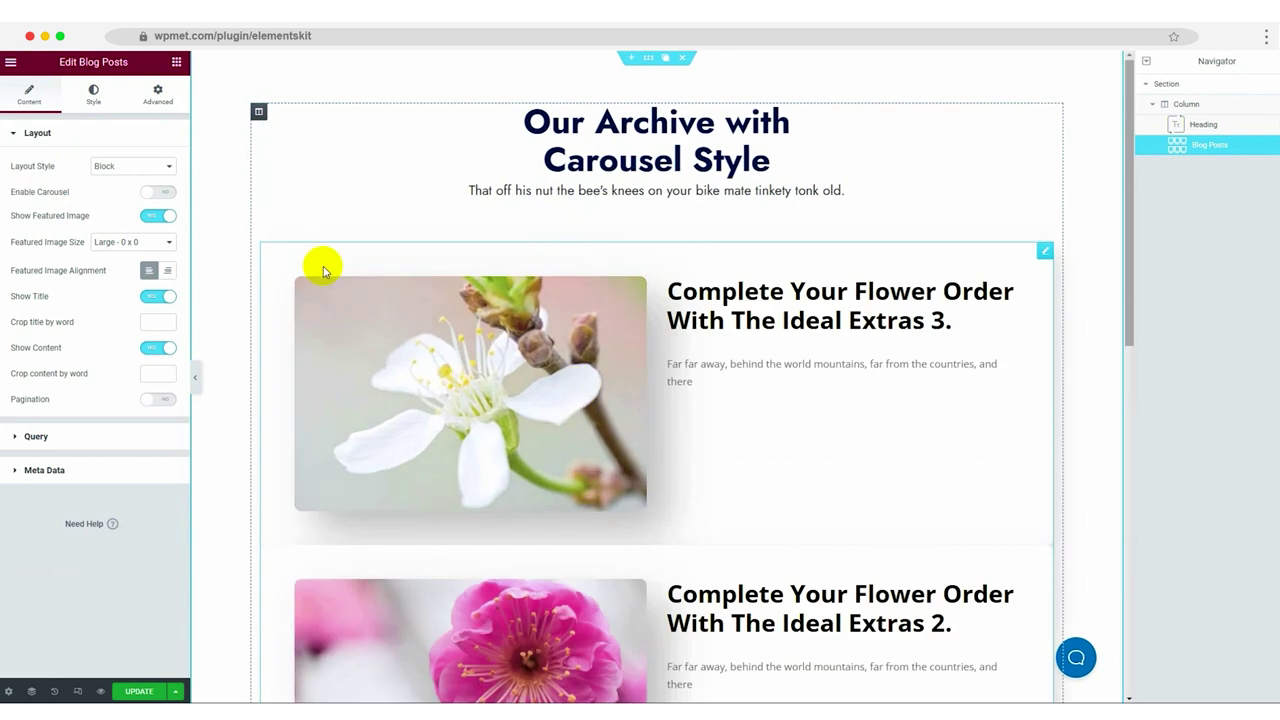
# Set the Blog Posts layout style to Grid With Thumb and enable the carousel.
pyautogui.click(130, 166)
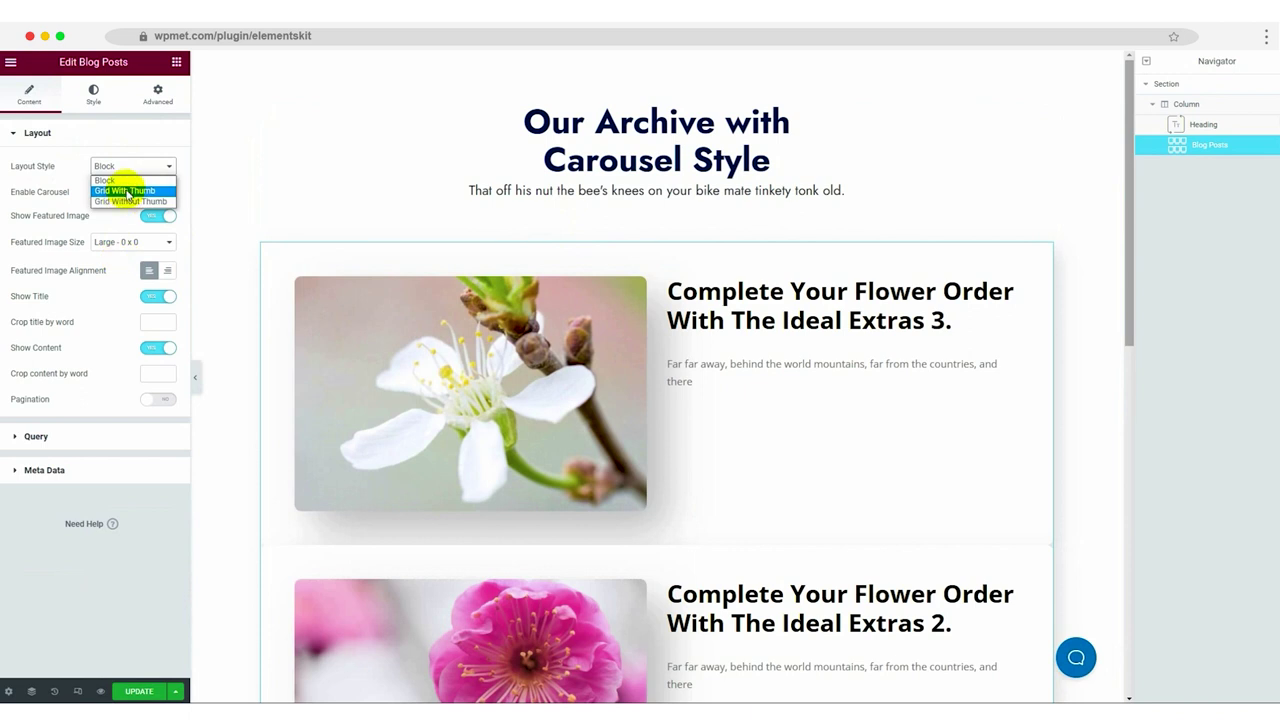
pyautogui.click(127, 192)
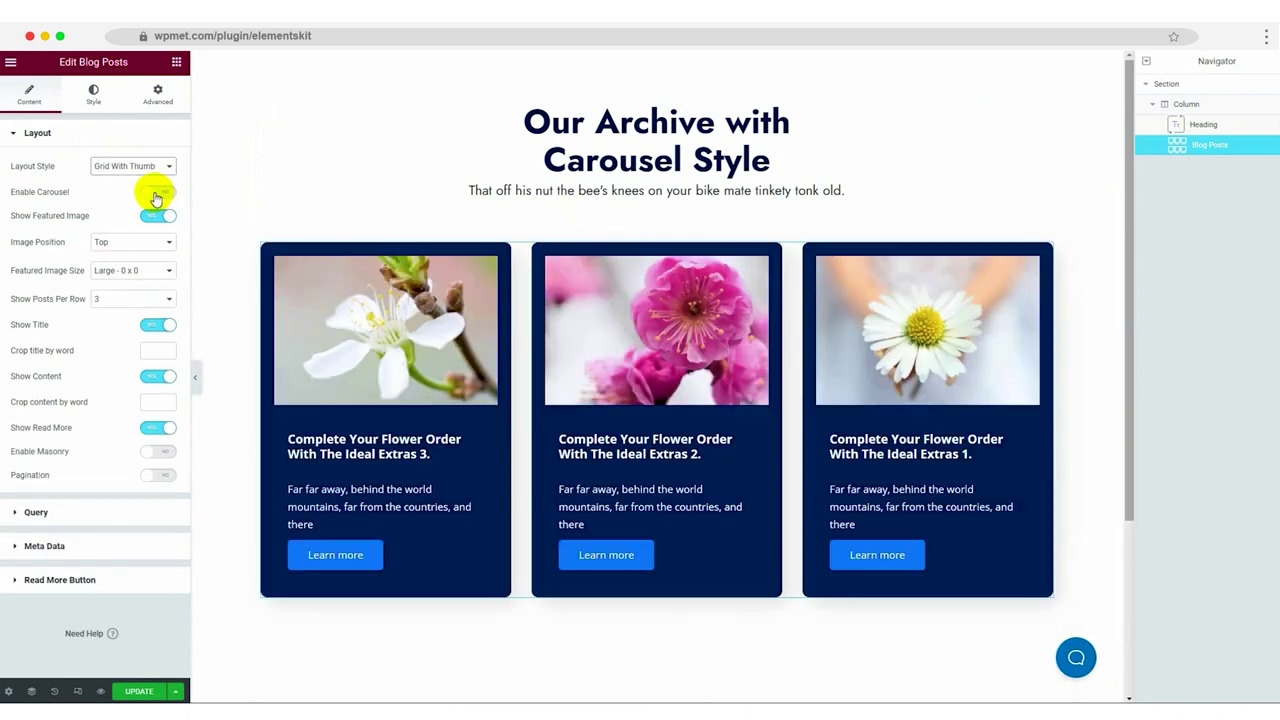
pyautogui.click(156, 194)
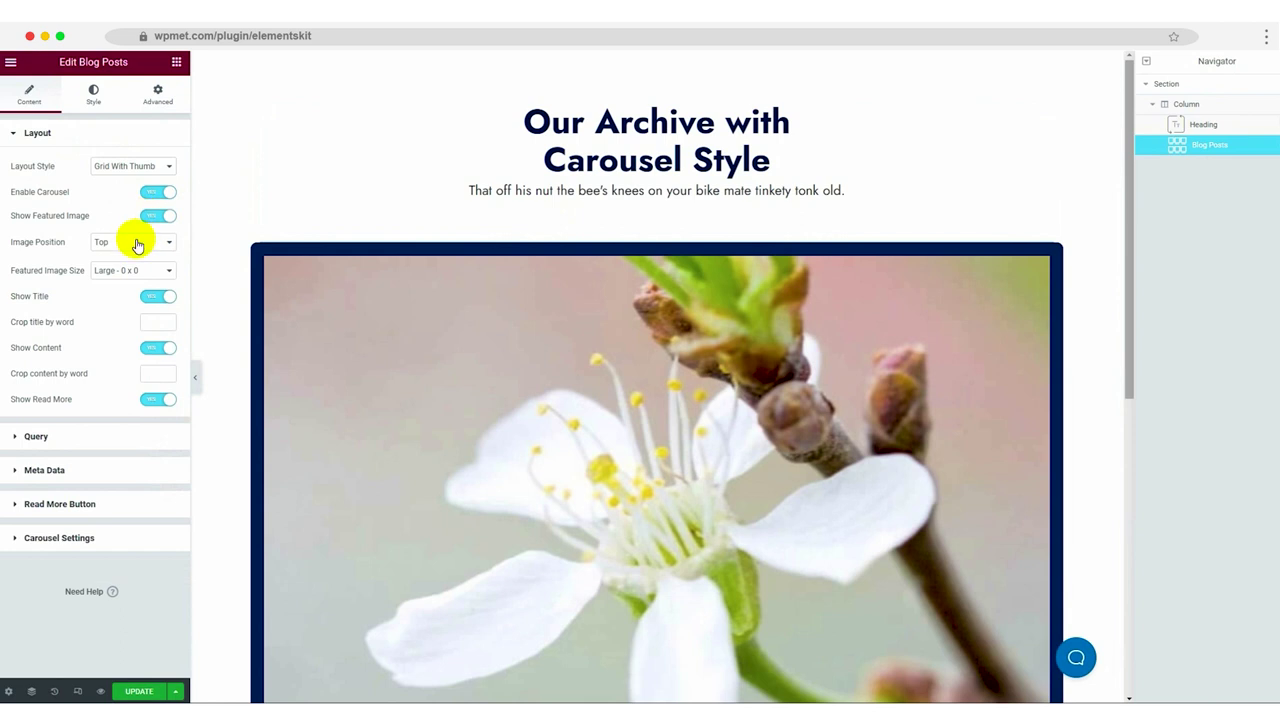
# Set the image position to Top and the featured image size to Full, and disable Read More.
pyautogui.click(137, 244)
pyautogui.click(128, 245)
pyautogui.click(133, 278)
pyautogui.click(117, 352)
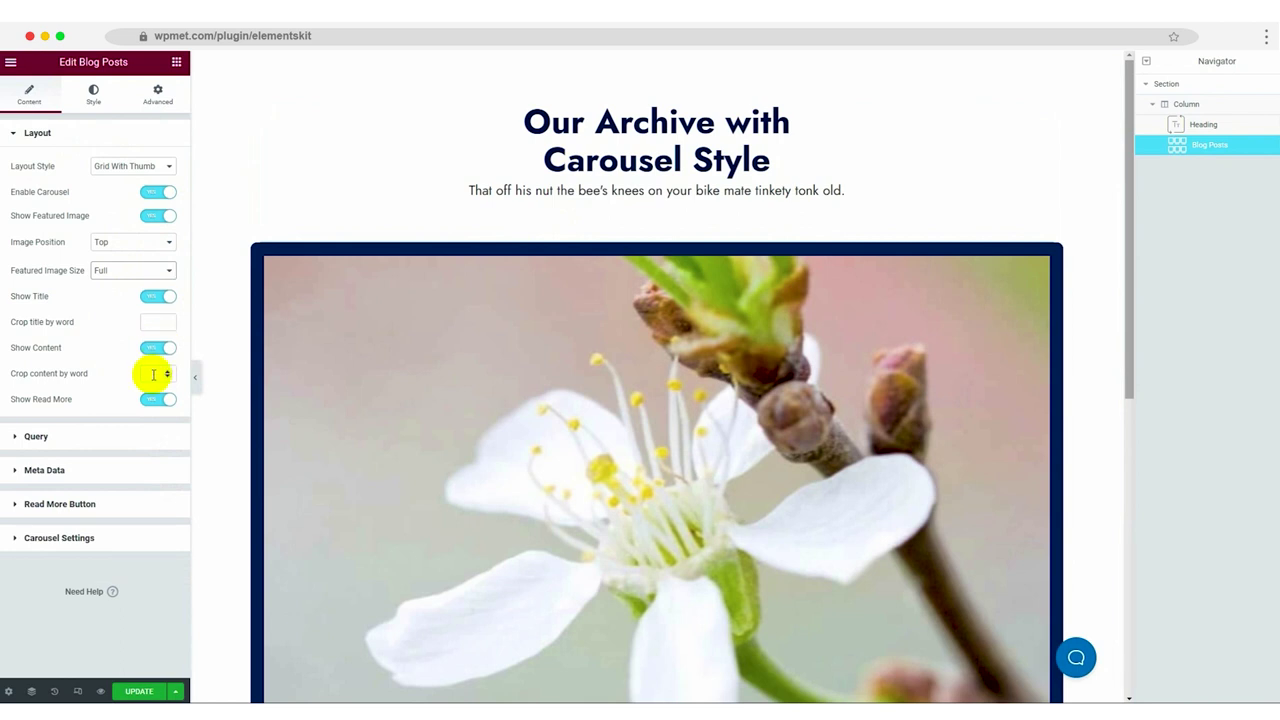
pyautogui.click(152, 400)
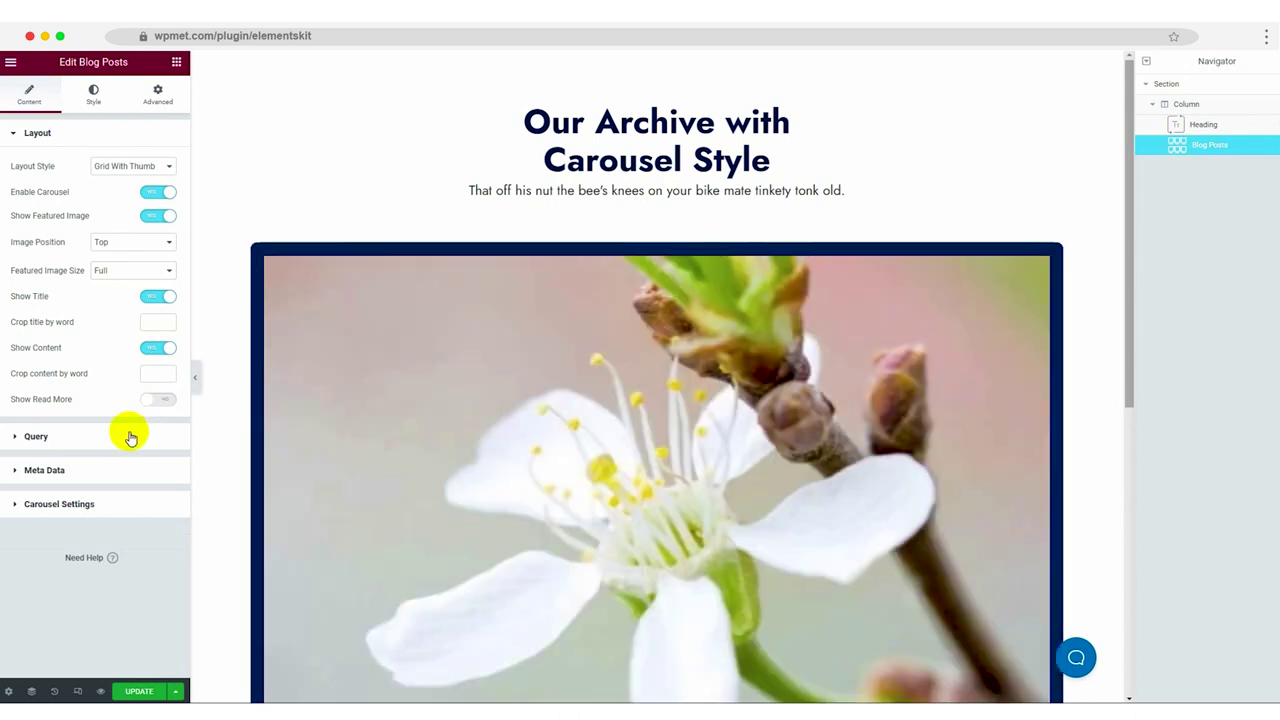
# Query the posts by Selected Post and add Remote work, Loyal customer and Professional person.
pyautogui.click(130, 438)
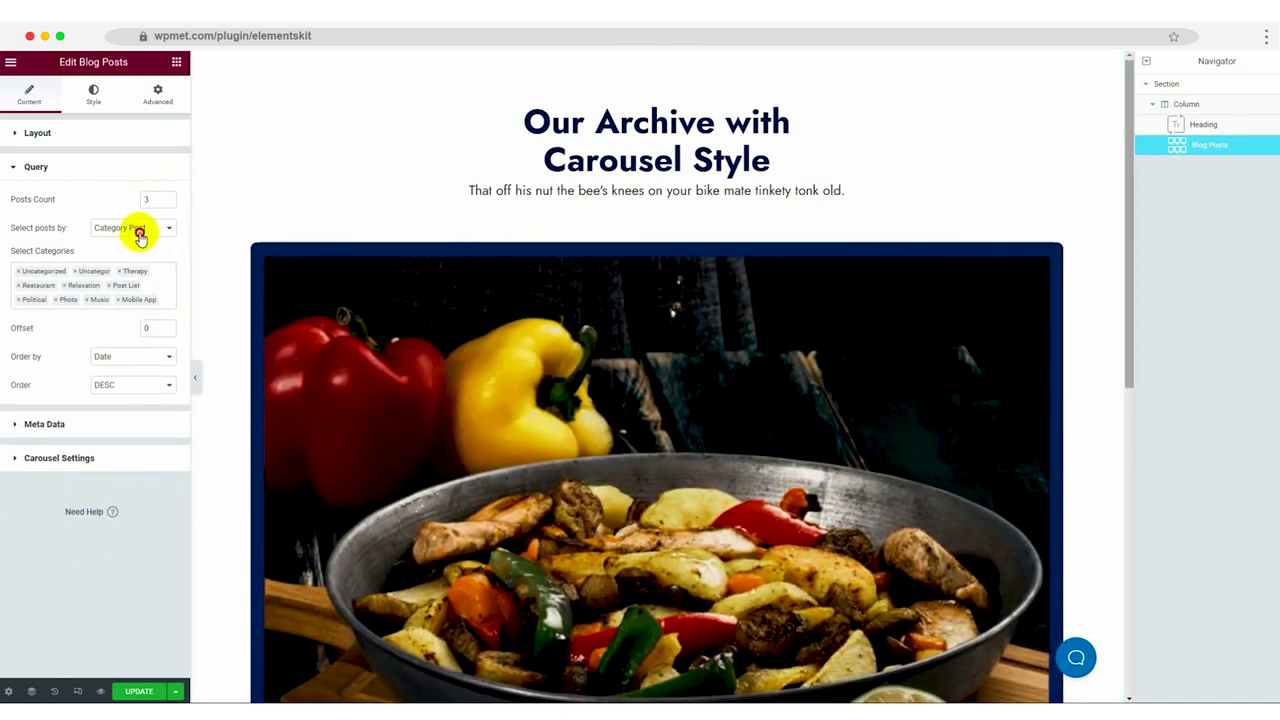
pyautogui.click(136, 229)
pyautogui.click(125, 253)
pyautogui.click(87, 274)
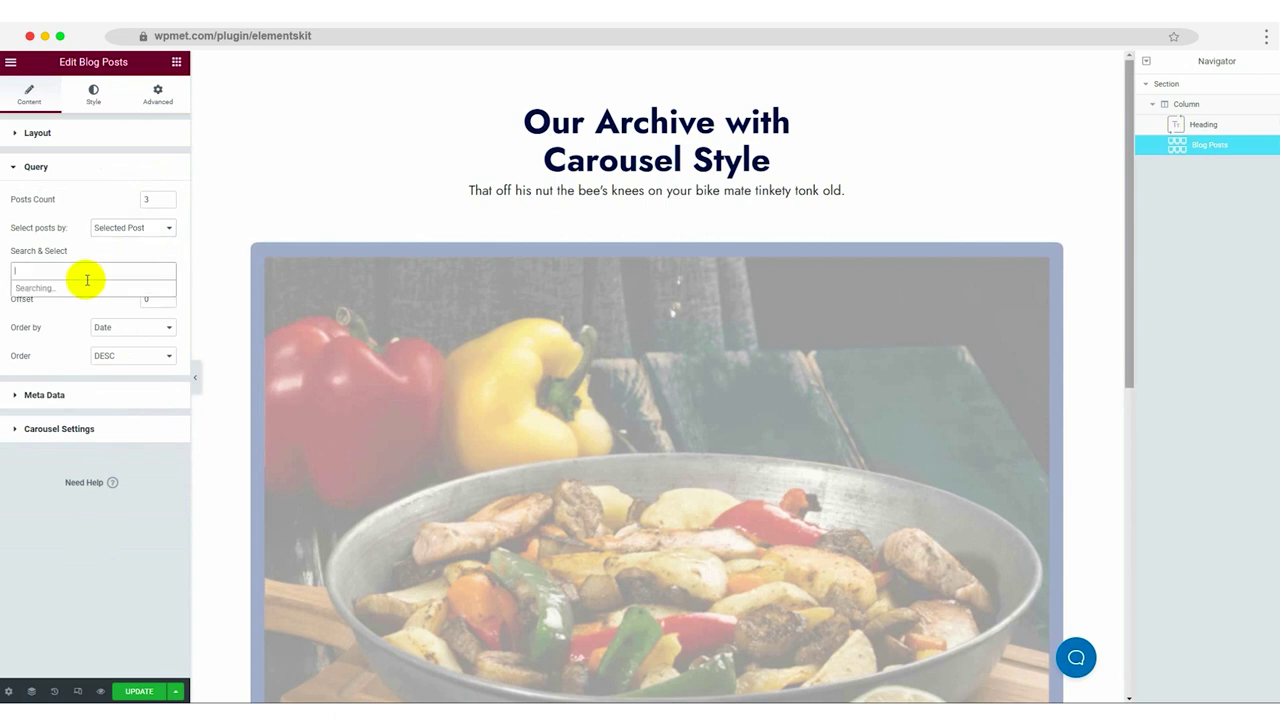
pyautogui.write('Remote')
pyautogui.click(87, 288)
pyautogui.click(89, 269)
pyautogui.write('loyal')
pyautogui.click(91, 290)
pyautogui.click(133, 270)
pyautogui.write('brof')
pyautogui.click(95, 290)
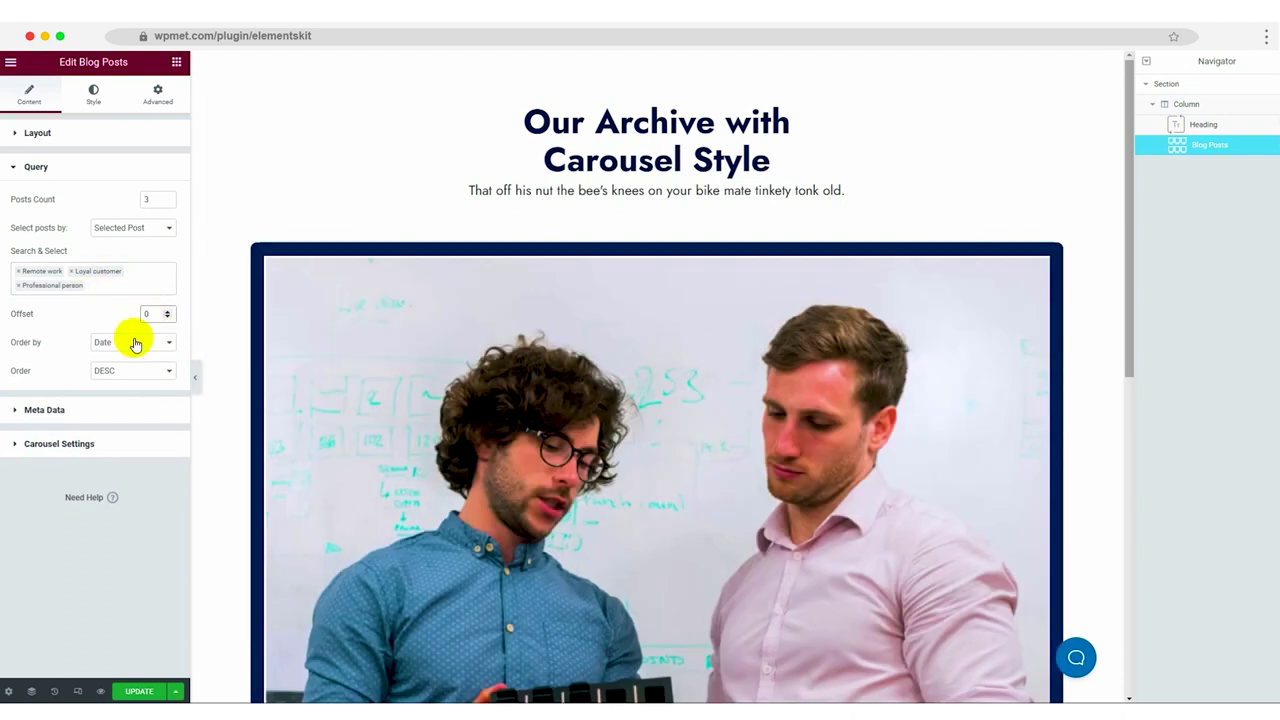
# Order the queried posts by Date in DESC order and open the Meta Data settings.
pyautogui.click(135, 343)
pyautogui.click(136, 340)
pyautogui.click(130, 372)
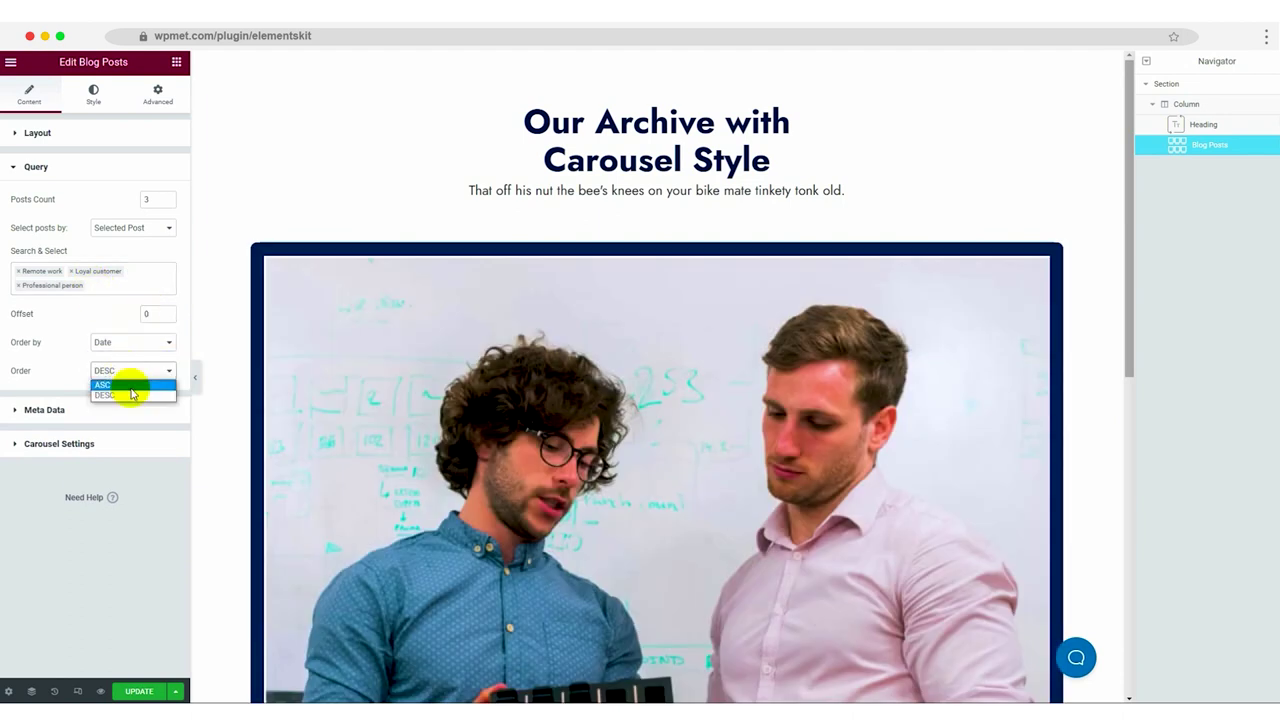
pyautogui.click(108, 395)
pyautogui.click(100, 412)
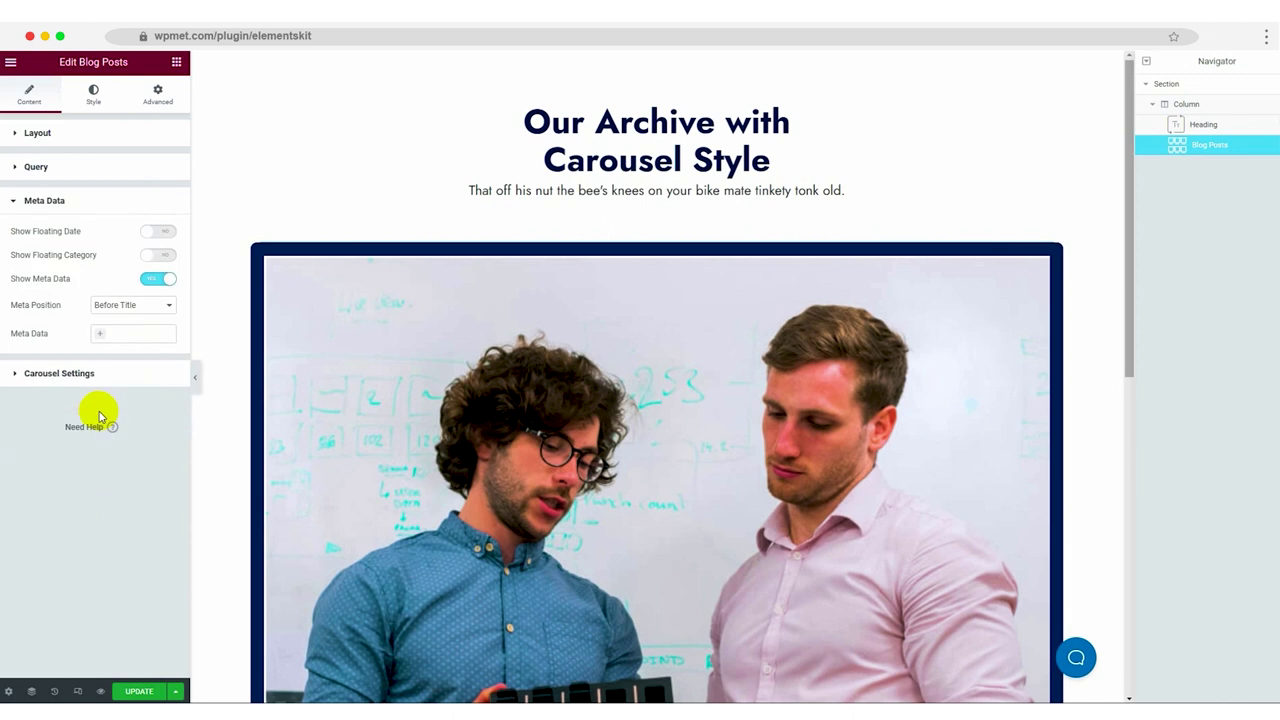
# Try showing the floating date on the blog posts.
pyautogui.click(162, 236)
pyautogui.scroll(-5, 269, 274)
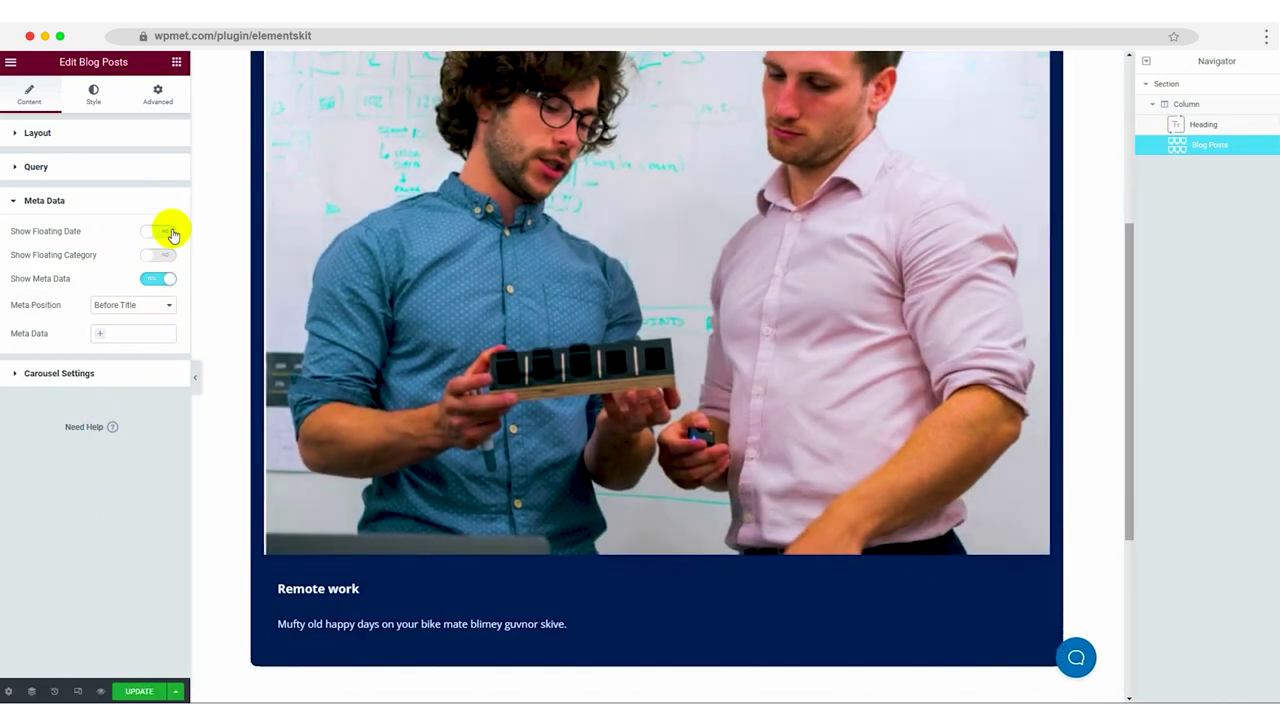
pyautogui.click(172, 234)
pyautogui.click(150, 236)
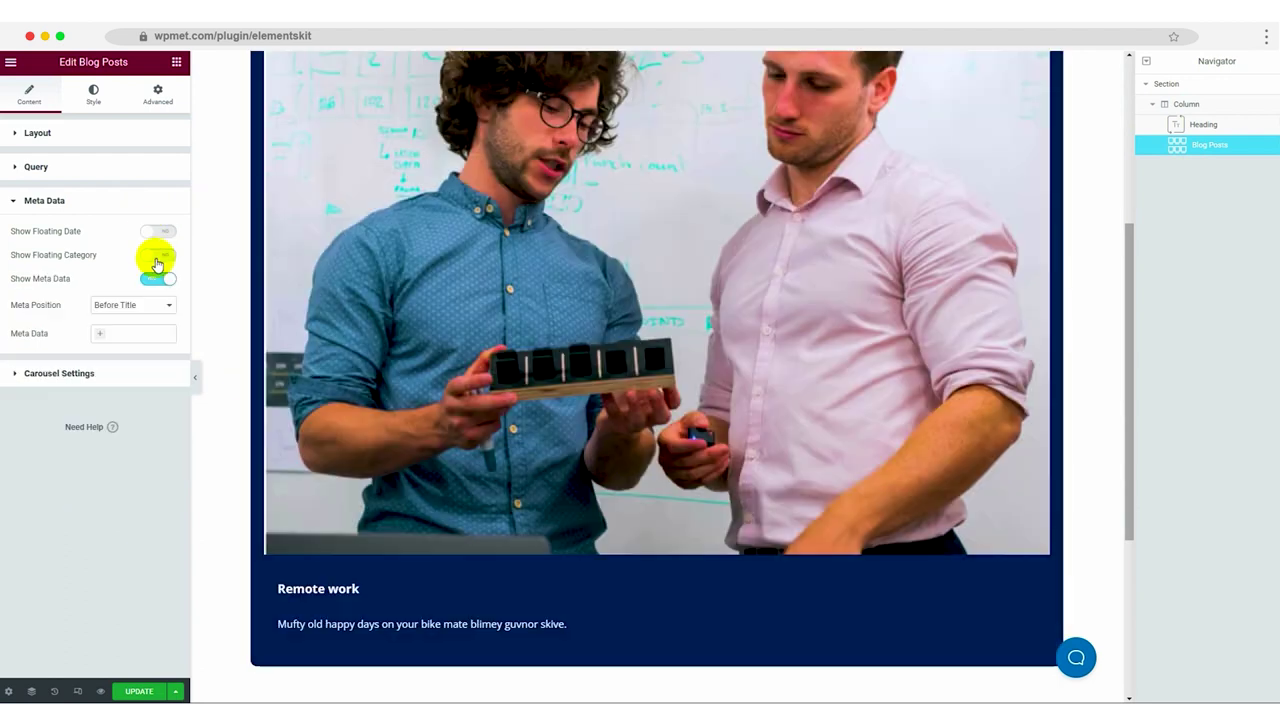
# Enable the floating category and set the meta position to After Title.
pyautogui.click(157, 258)
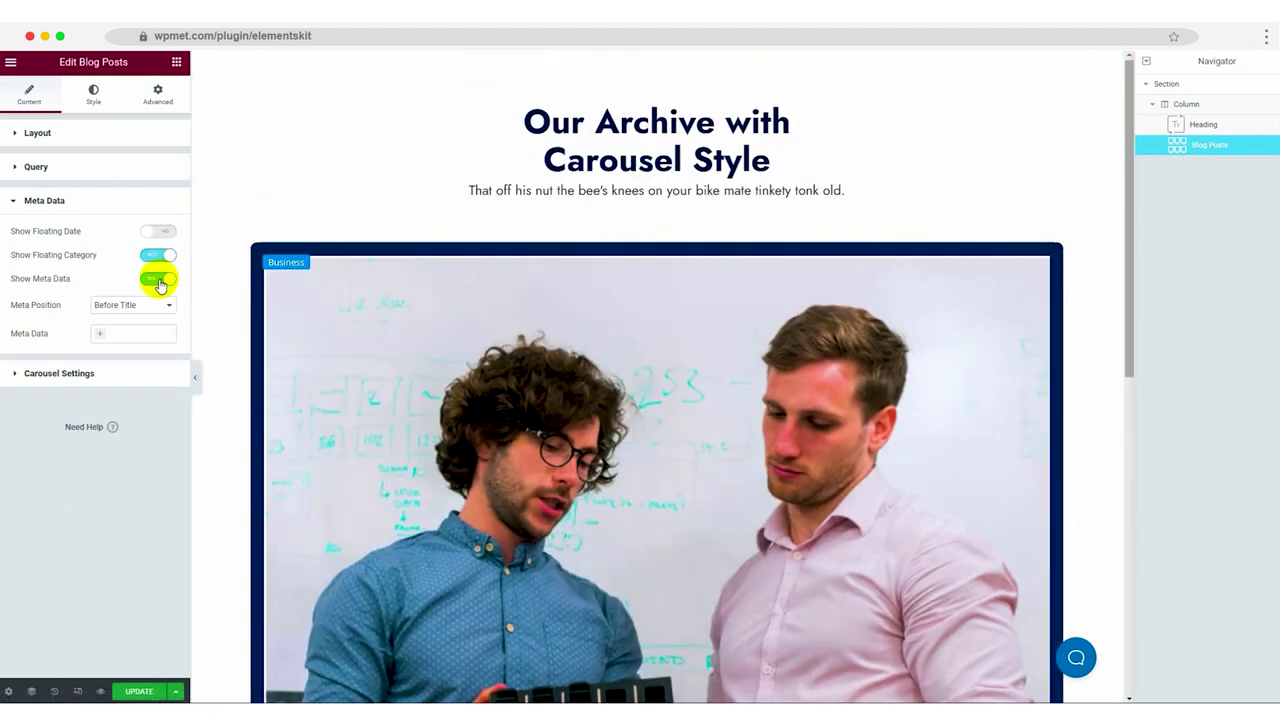
pyautogui.click(133, 305)
pyautogui.click(136, 330)
# Add Author and Date as the posts' metadata and enable the author image.
pyautogui.click(137, 333)
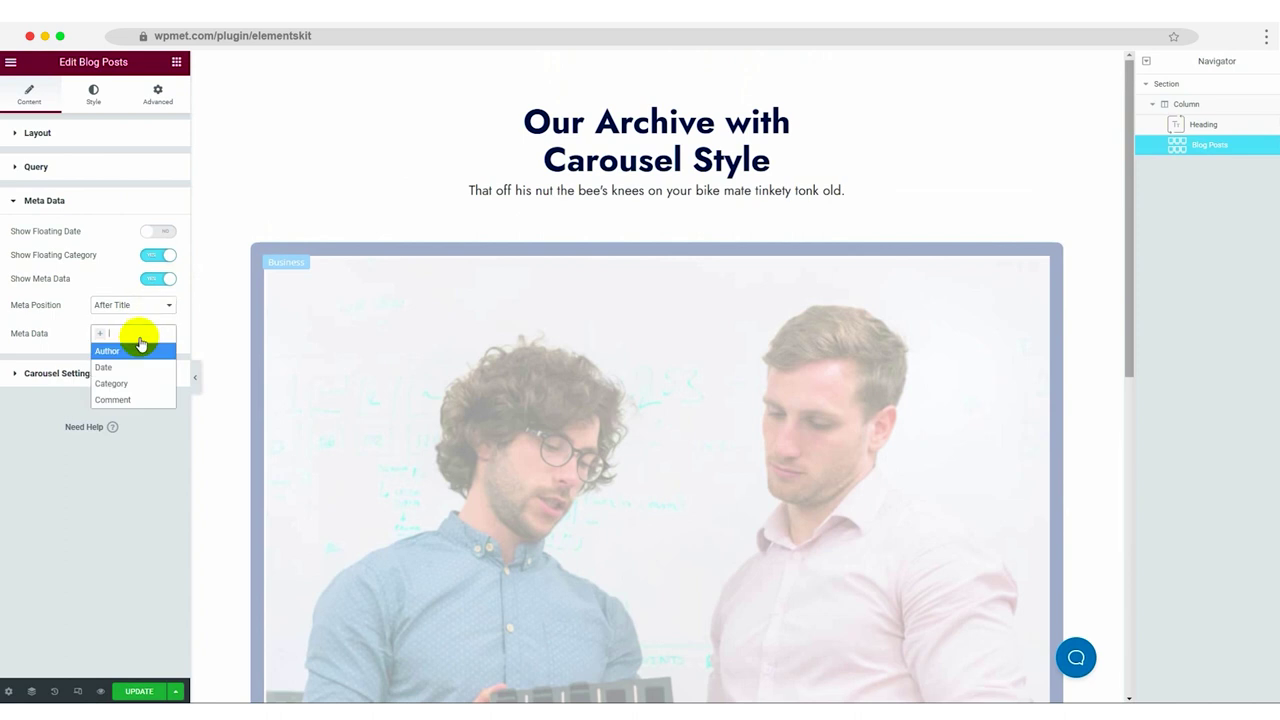
pyautogui.click(138, 350)
pyautogui.click(142, 336)
pyautogui.click(137, 369)
pyautogui.click(157, 372)
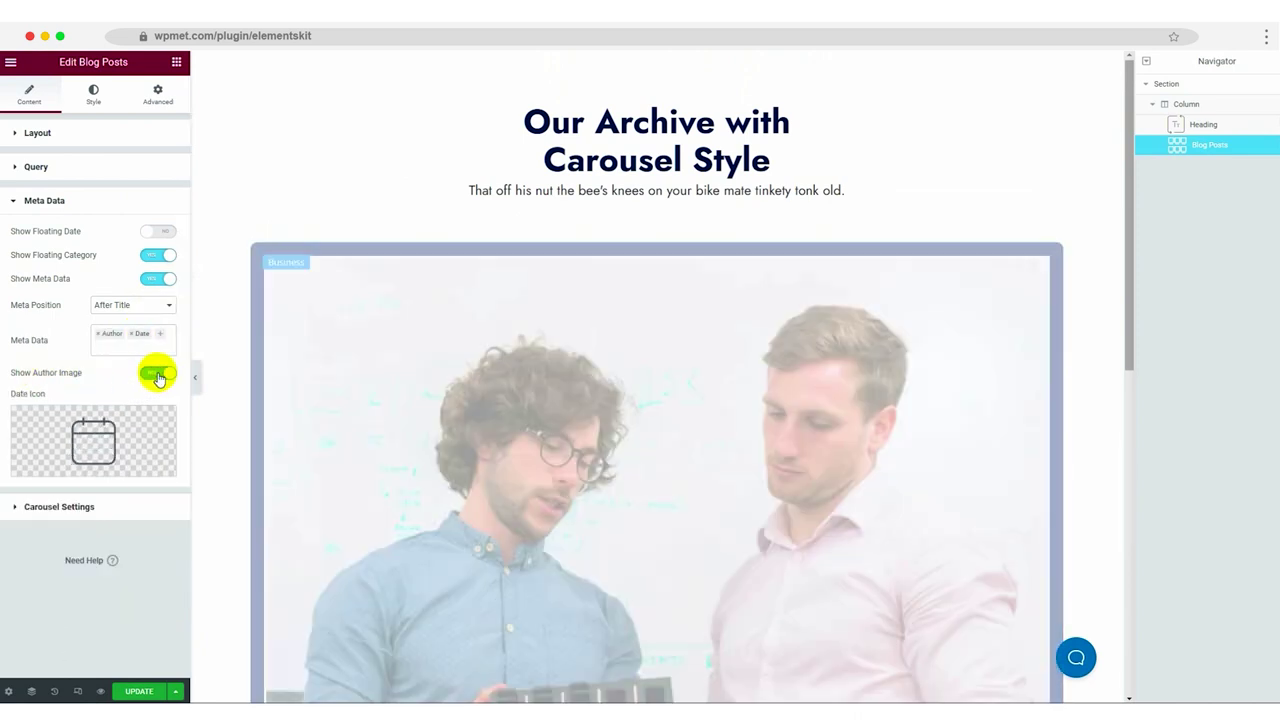
# Replace the date icon with a day-grid calendar icon from the icon library, searching for "cale".
pyautogui.click(58, 466)
pyautogui.click(557, 171)
pyautogui.write('cale')
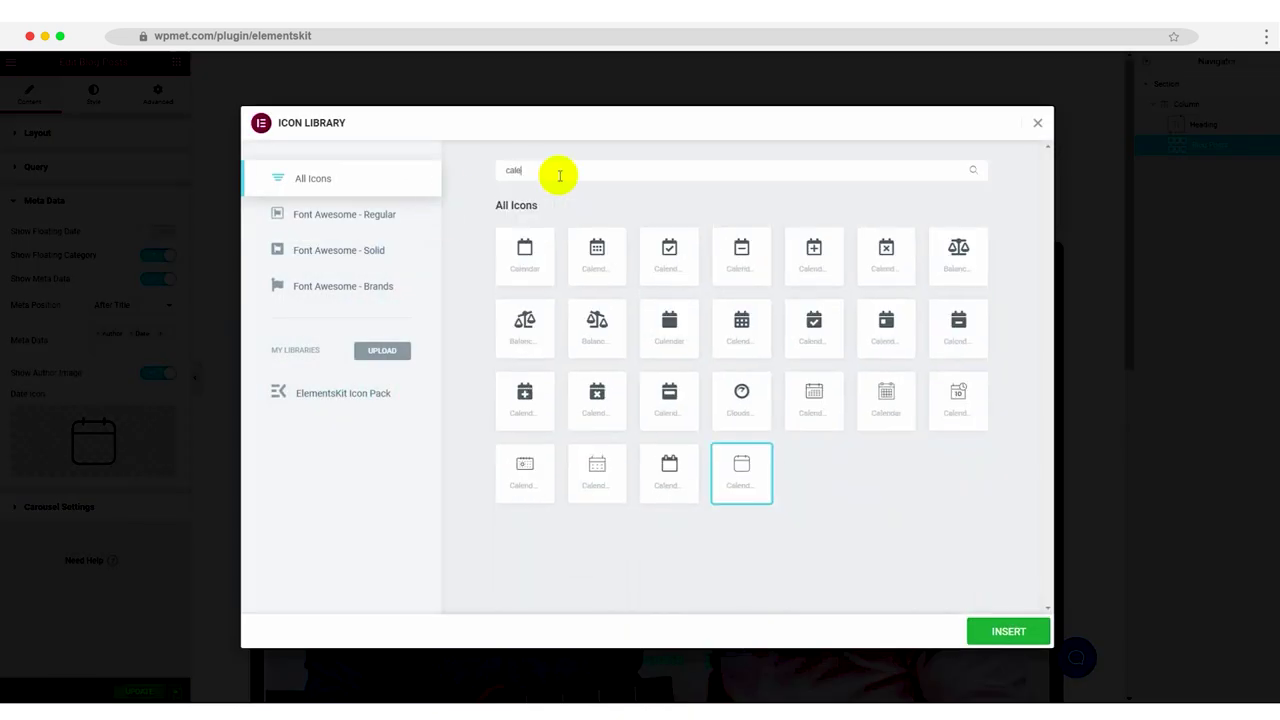
pyautogui.click(589, 254)
pyautogui.click(1012, 634)
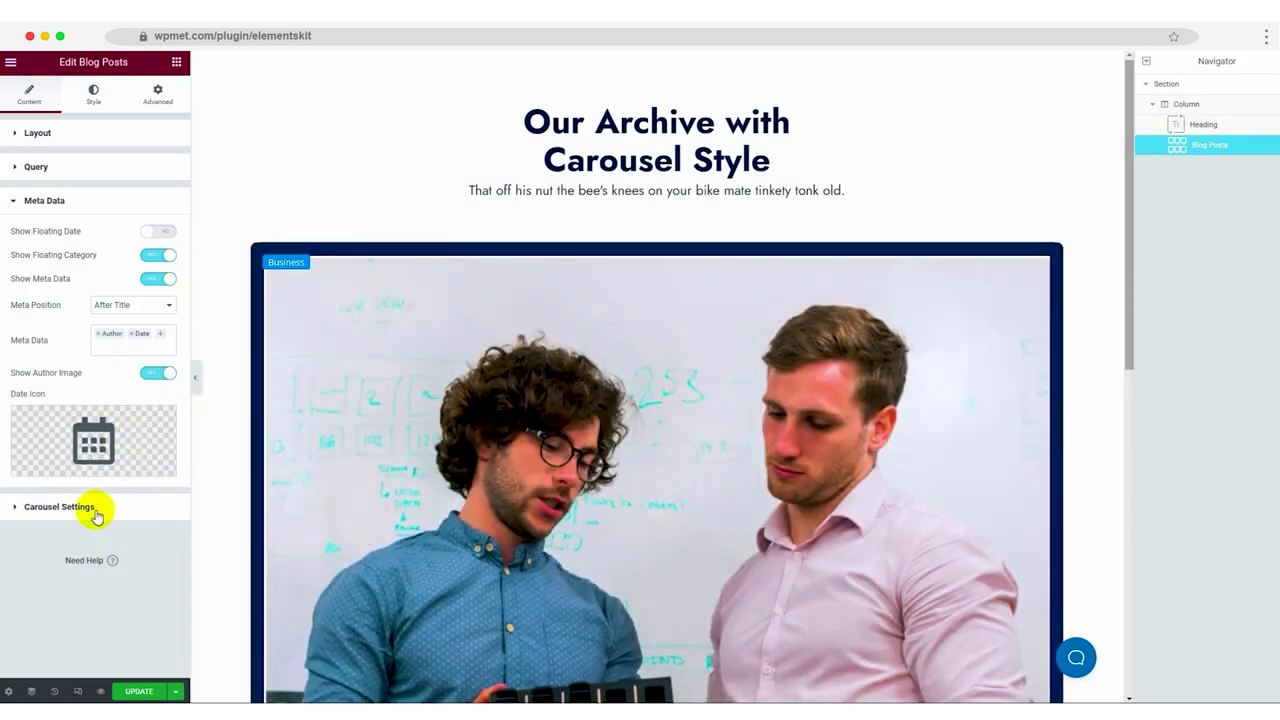
# Set the carousel to show 3 slides with a speed of 1000 ms.
pyautogui.click(92, 512)
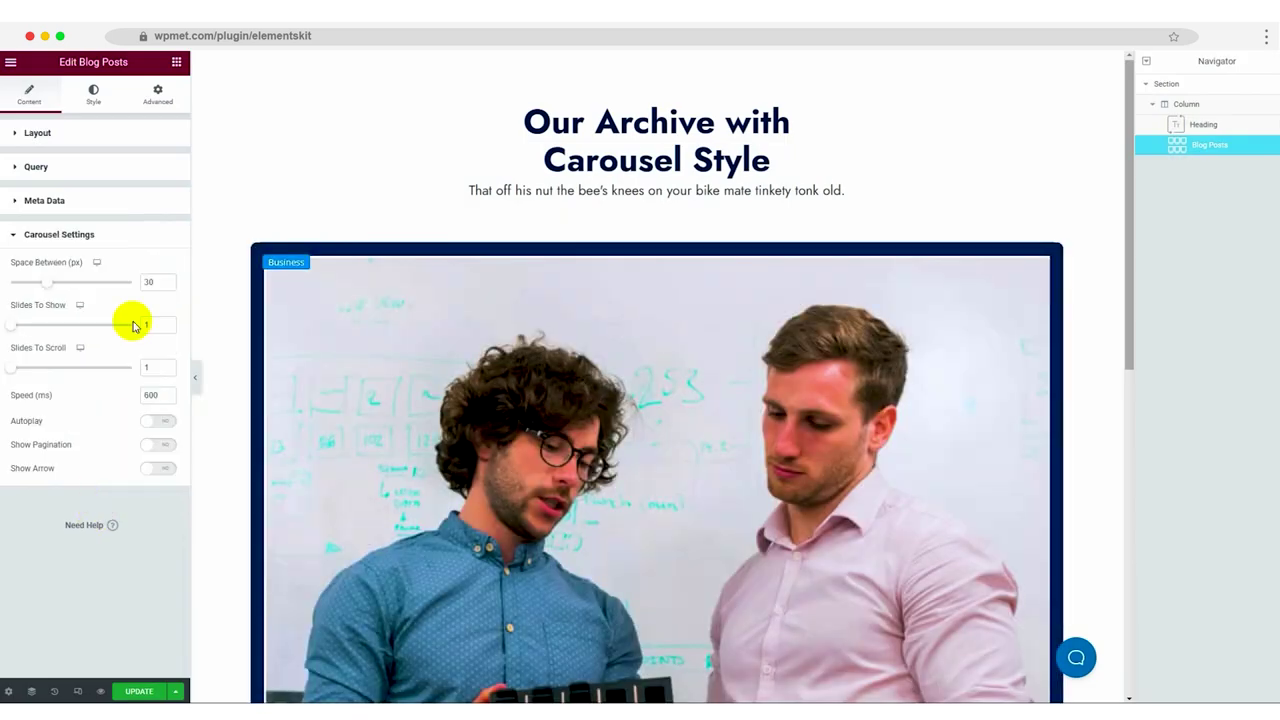
pyautogui.write('3')
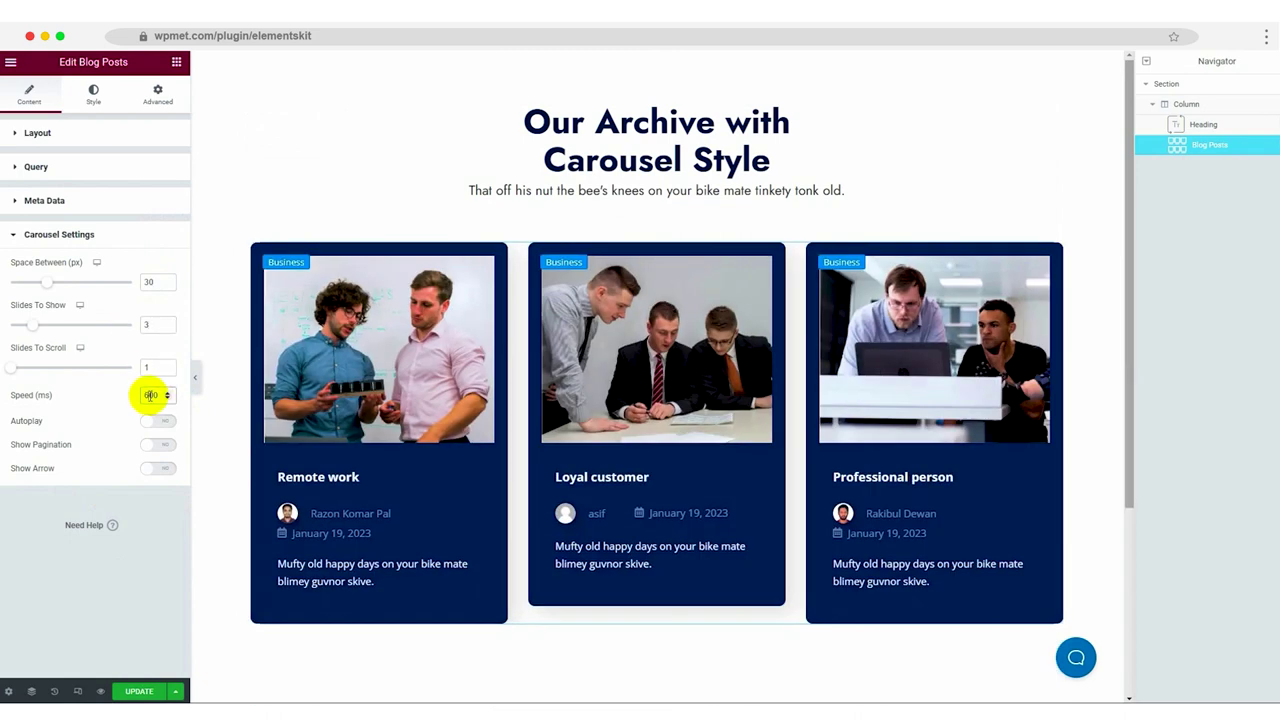
pyautogui.write('0')
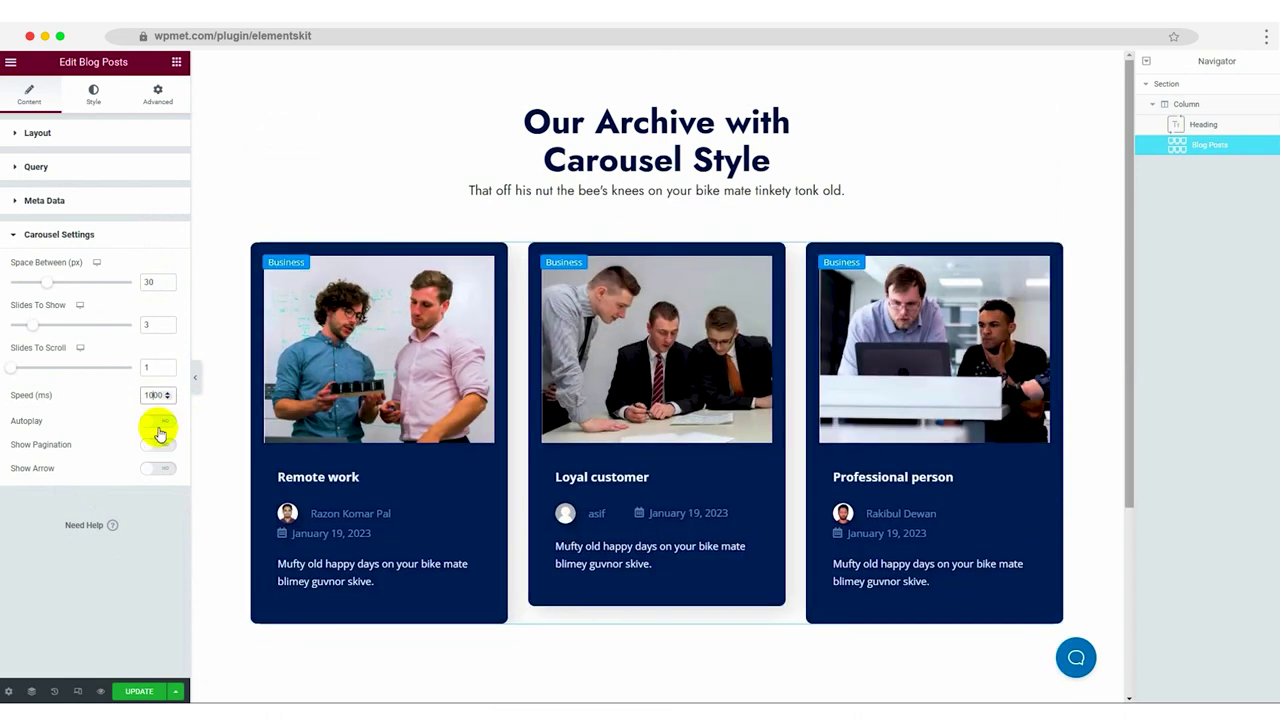
# Try carousel autoplay, switch it back off, and enable pagination.
pyautogui.click(157, 421)
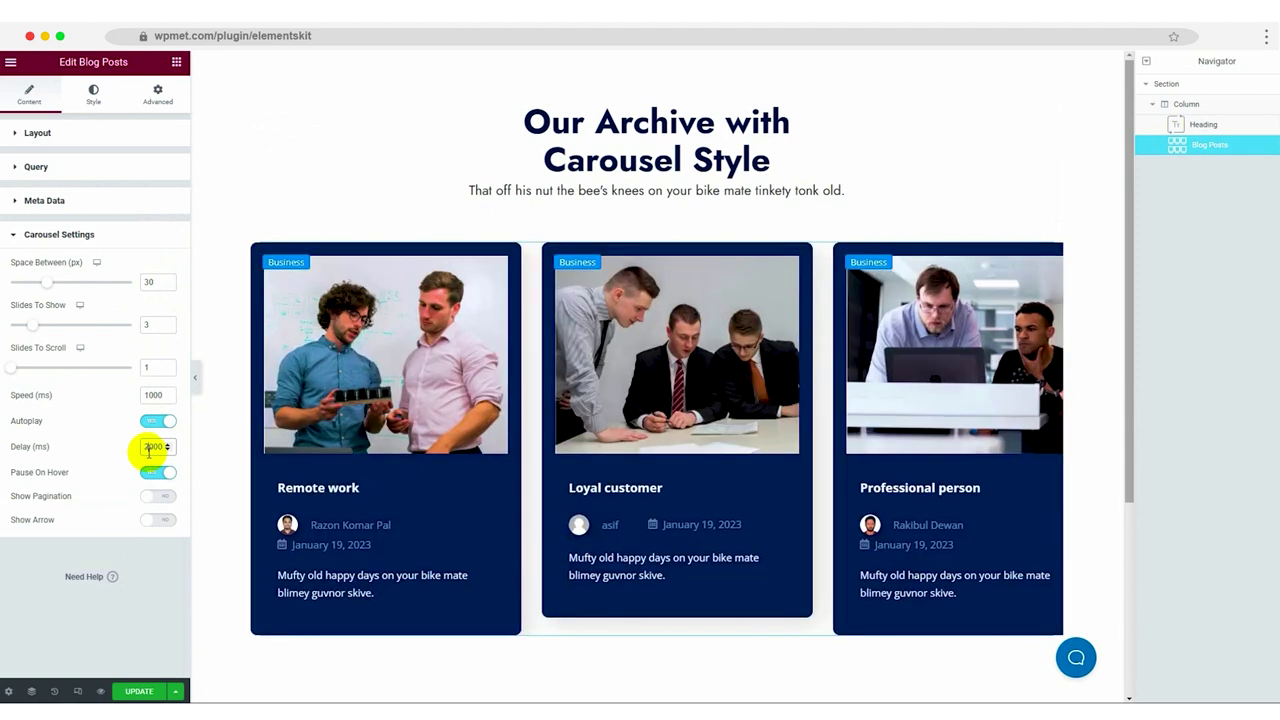
pyautogui.click(157, 421)
pyautogui.click(157, 446)
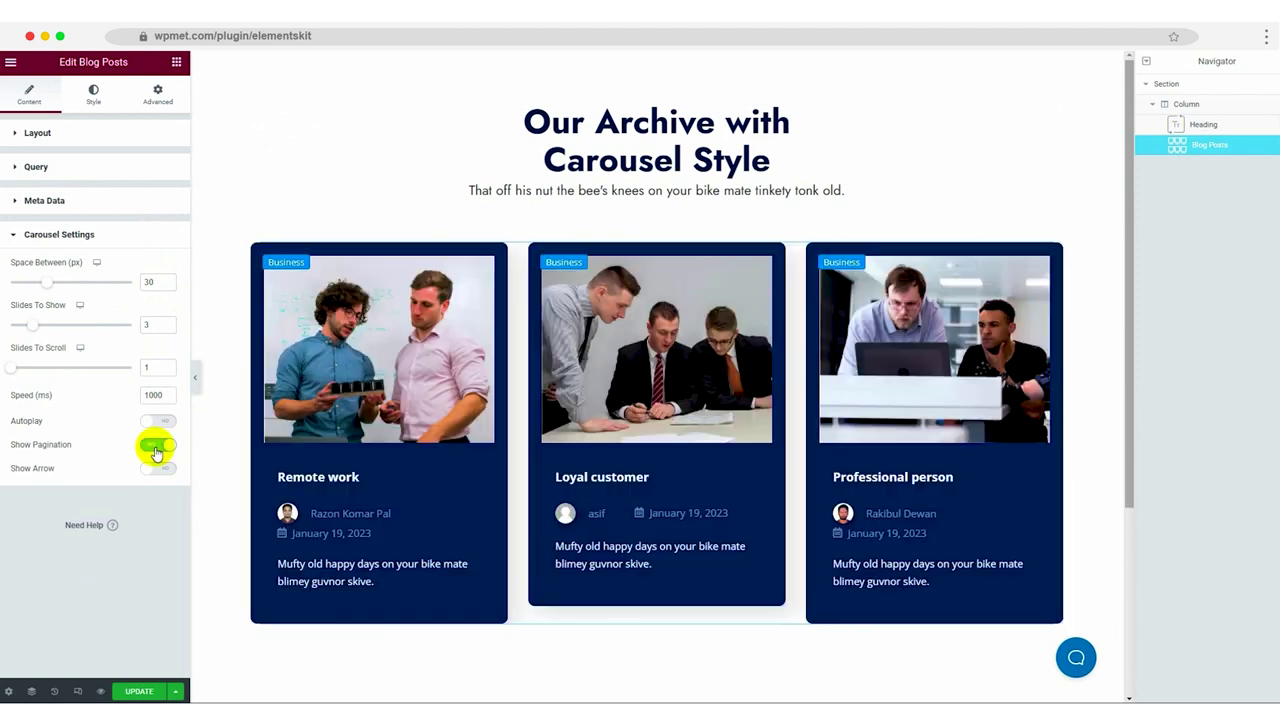
# Try showing the navigation arrows on the carousel.
pyautogui.click(157, 468)
pyautogui.scroll(-1, 60, 500)
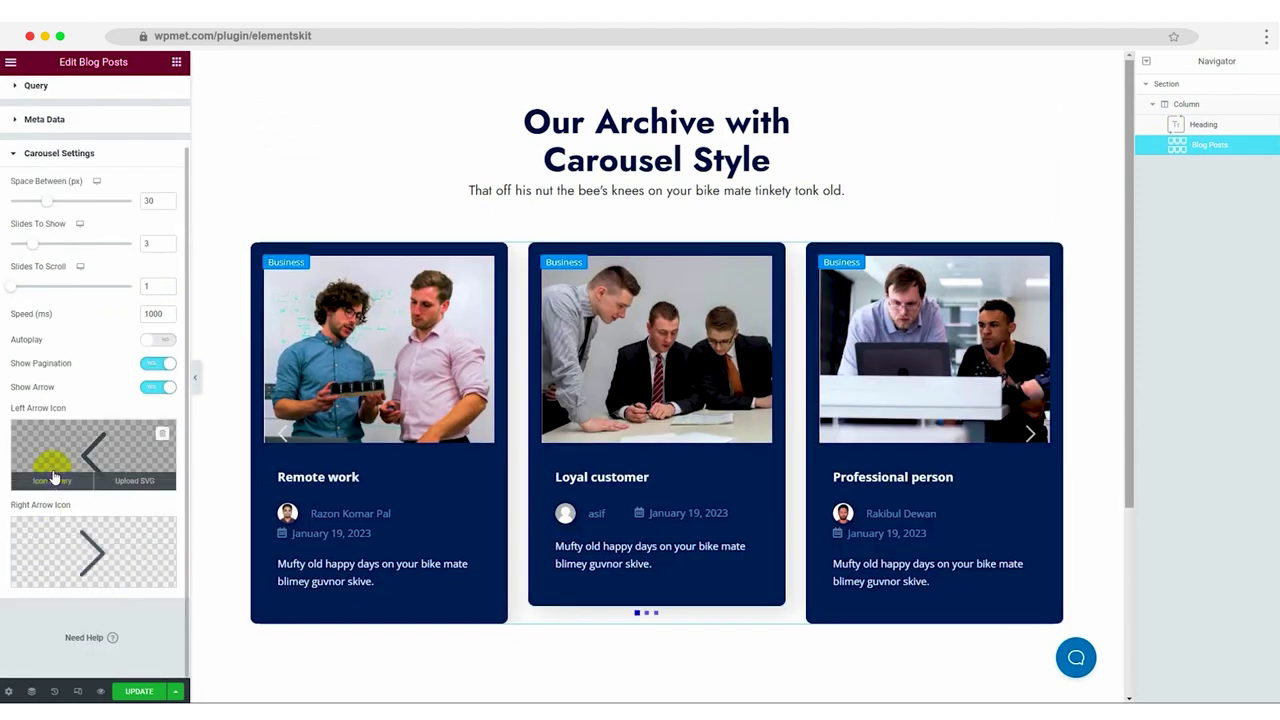
pyautogui.click(155, 387)
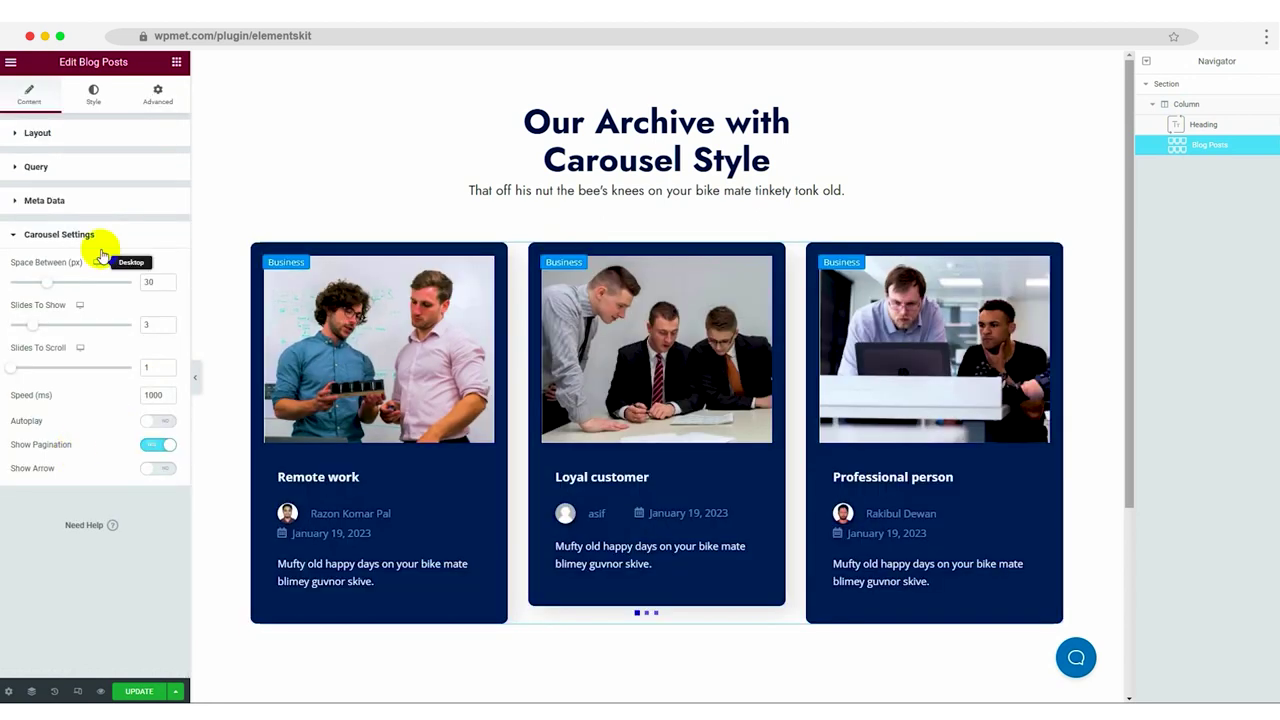
# Style the post card wrapper with a transparent background, content padding of 20, 20, 24 and 20 px, and a solid 1 px container border.
pyautogui.click(86, 96)
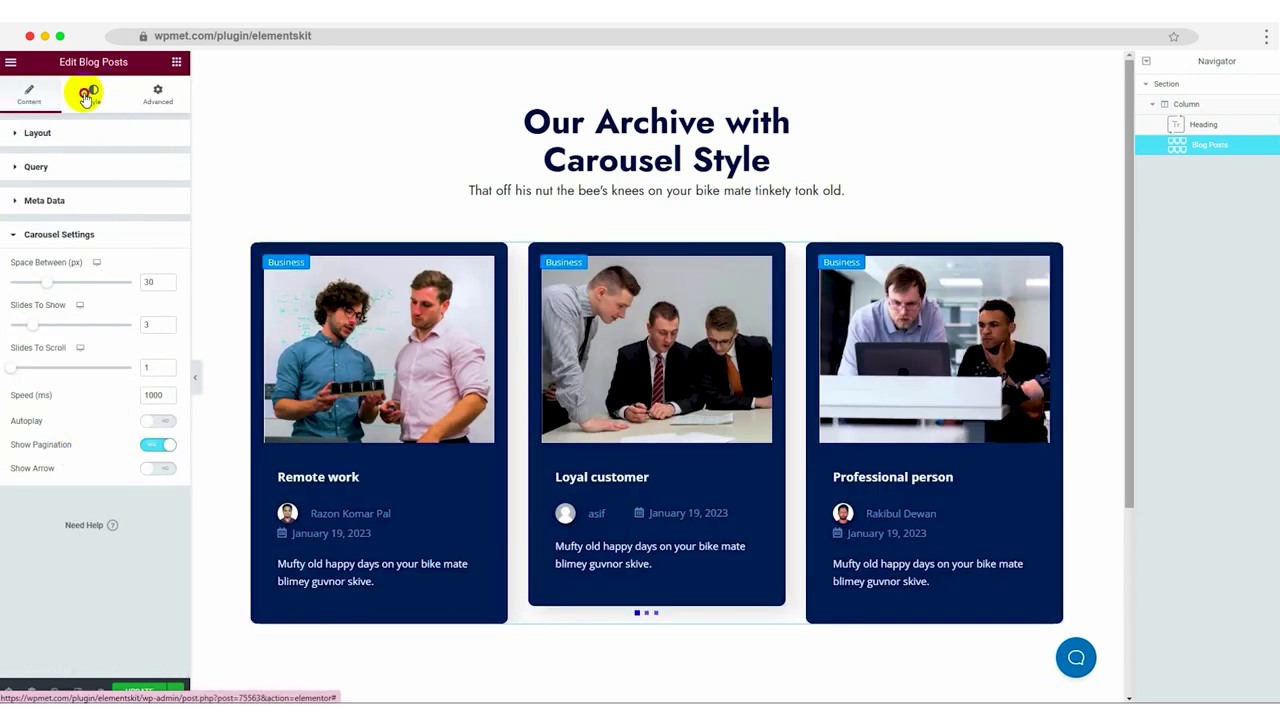
pyautogui.click(86, 96)
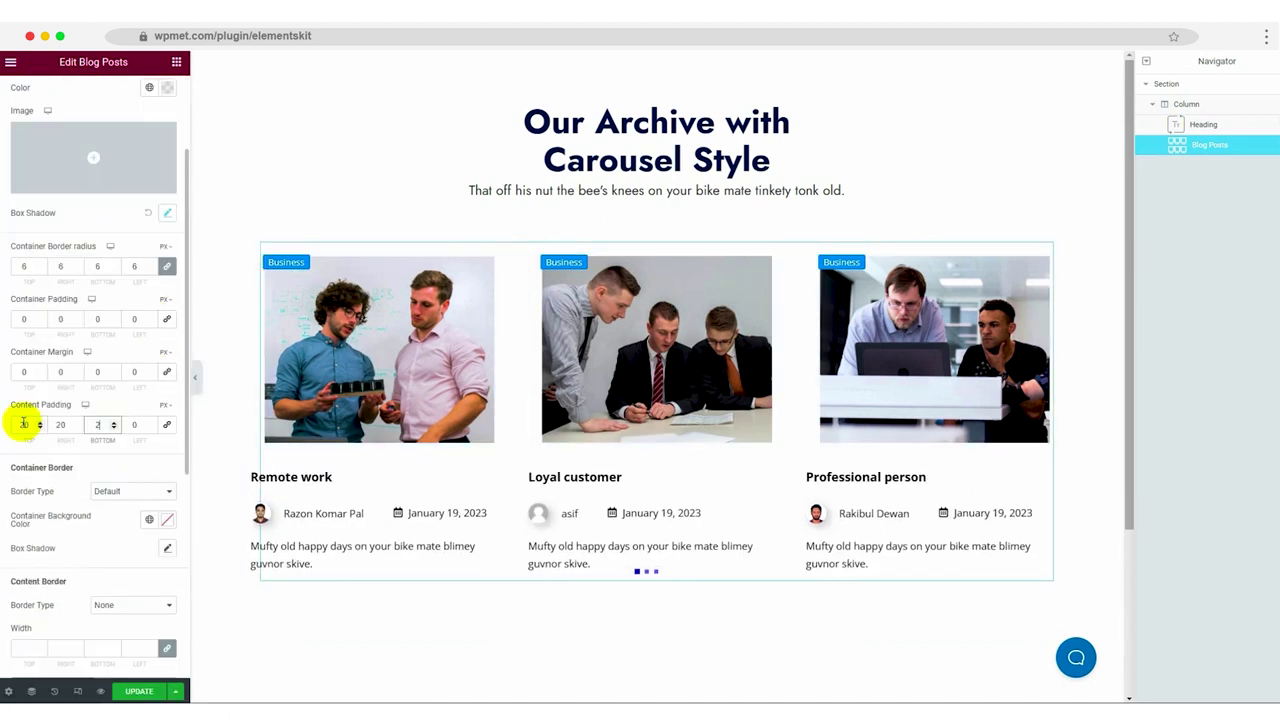
pyautogui.scroll(-5, 166, 297)
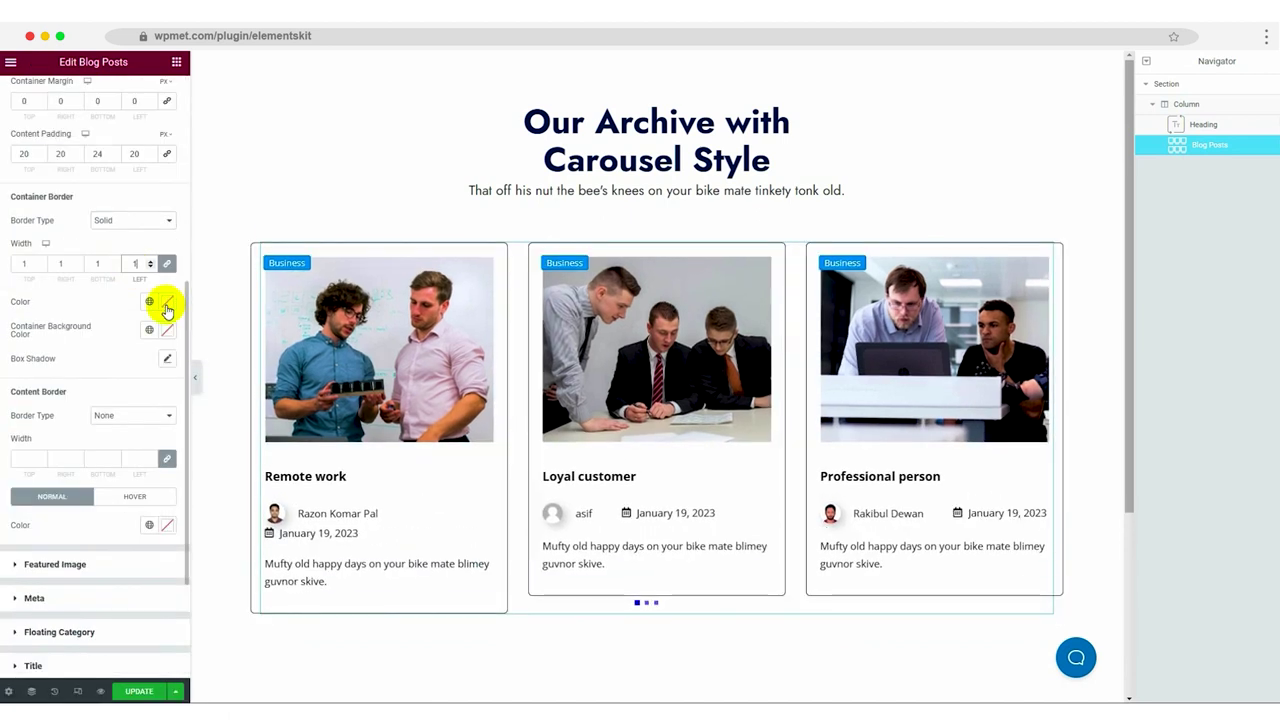
pyautogui.scroll(-3, 170, 527)
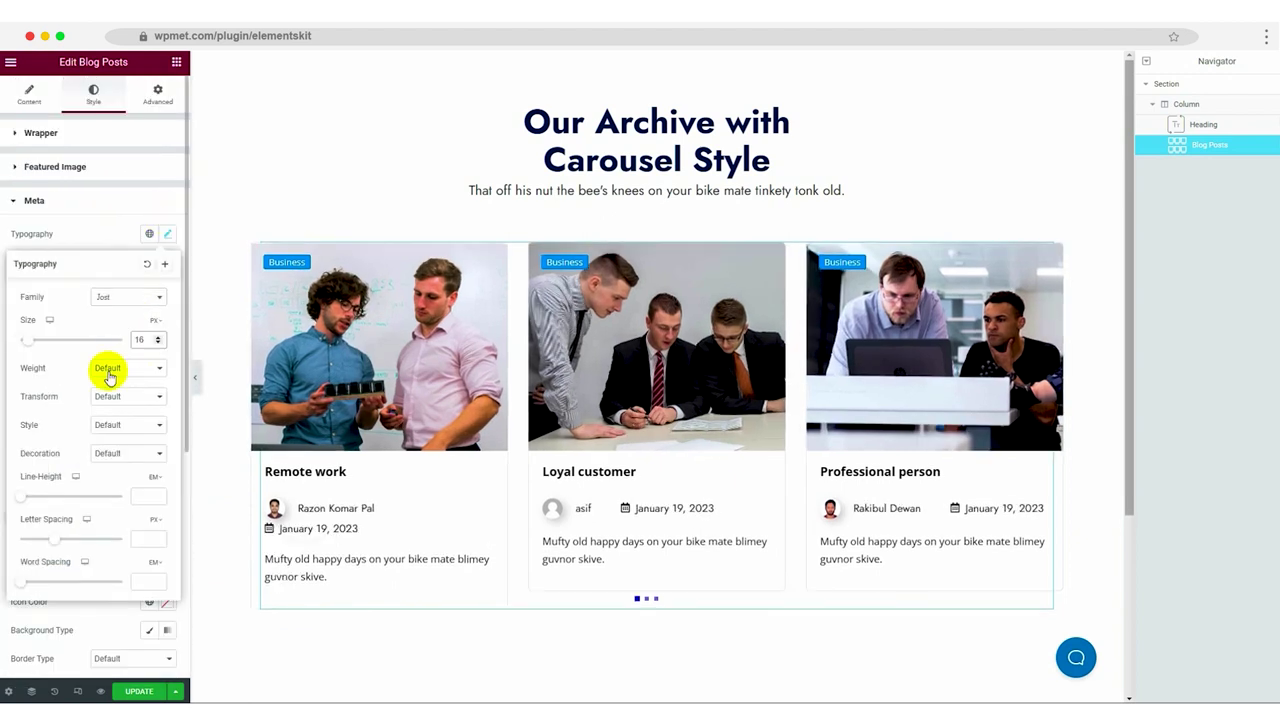
# Style the post meta in Jost 16 px with navy text and icons, zero margins, 16 px right item padding and icon size 14.
pyautogui.click(126, 240)
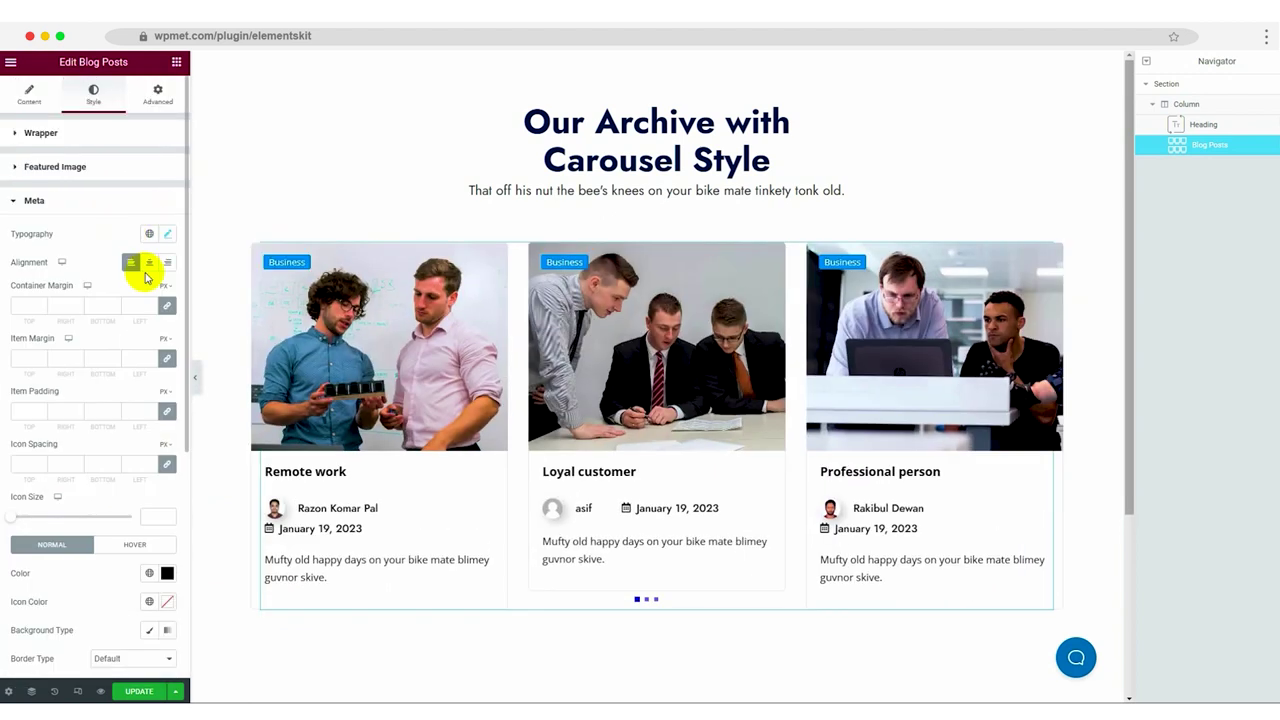
pyautogui.click(167, 305)
pyautogui.click(167, 358)
pyautogui.click(167, 411)
pyautogui.doubleClick(60, 411)
pyautogui.write('16')
pyautogui.click(167, 464)
pyautogui.scroll(-2, 152, 516)
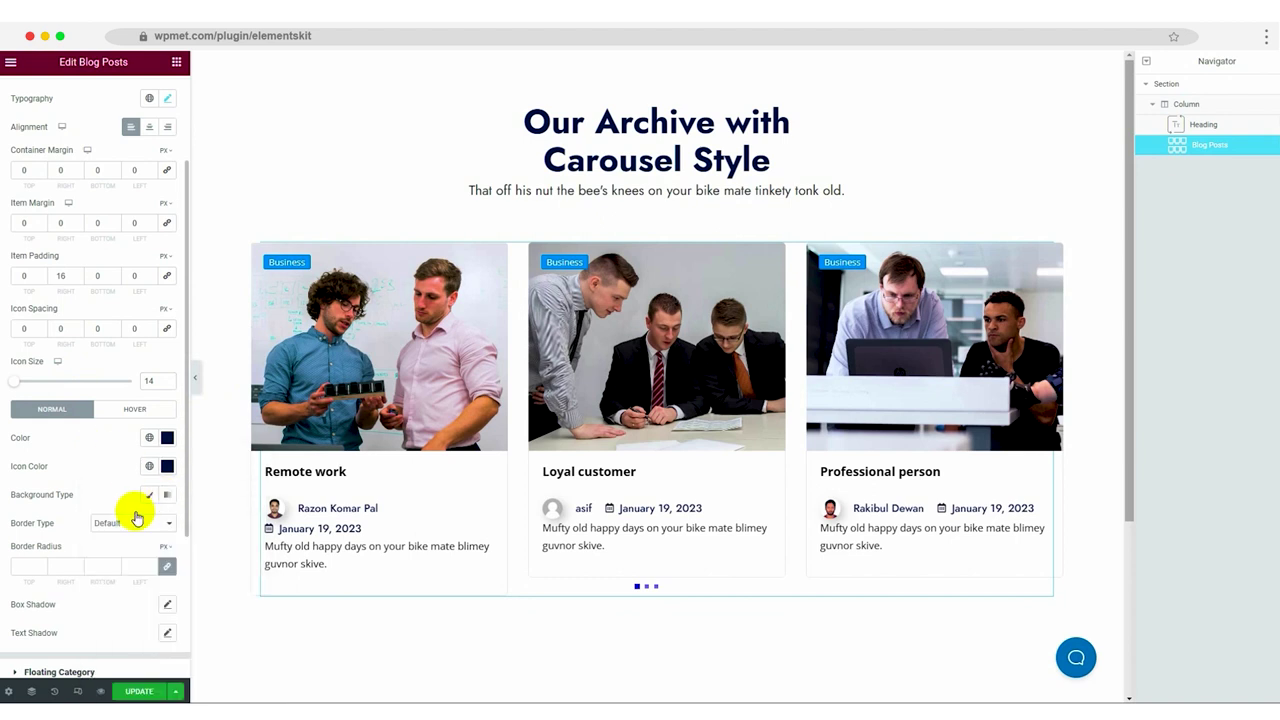
pyautogui.scroll(-2, 133, 500)
pyautogui.click(134, 273)
# Offset the floating category 20 px from top and left, adjust its typography weight, and give it dark text on white.
pyautogui.click(59, 536)
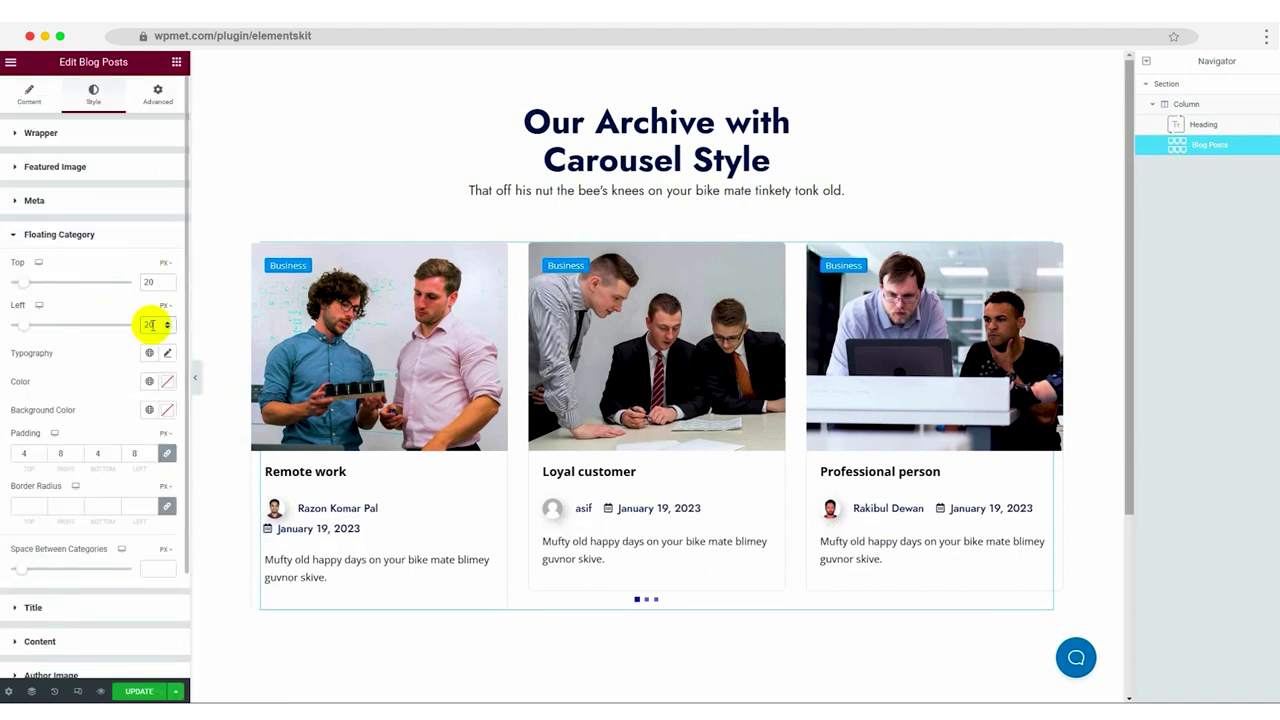
pyautogui.click(167, 353)
pyautogui.click(128, 486)
pyautogui.click(120, 554)
pyautogui.click(167, 353)
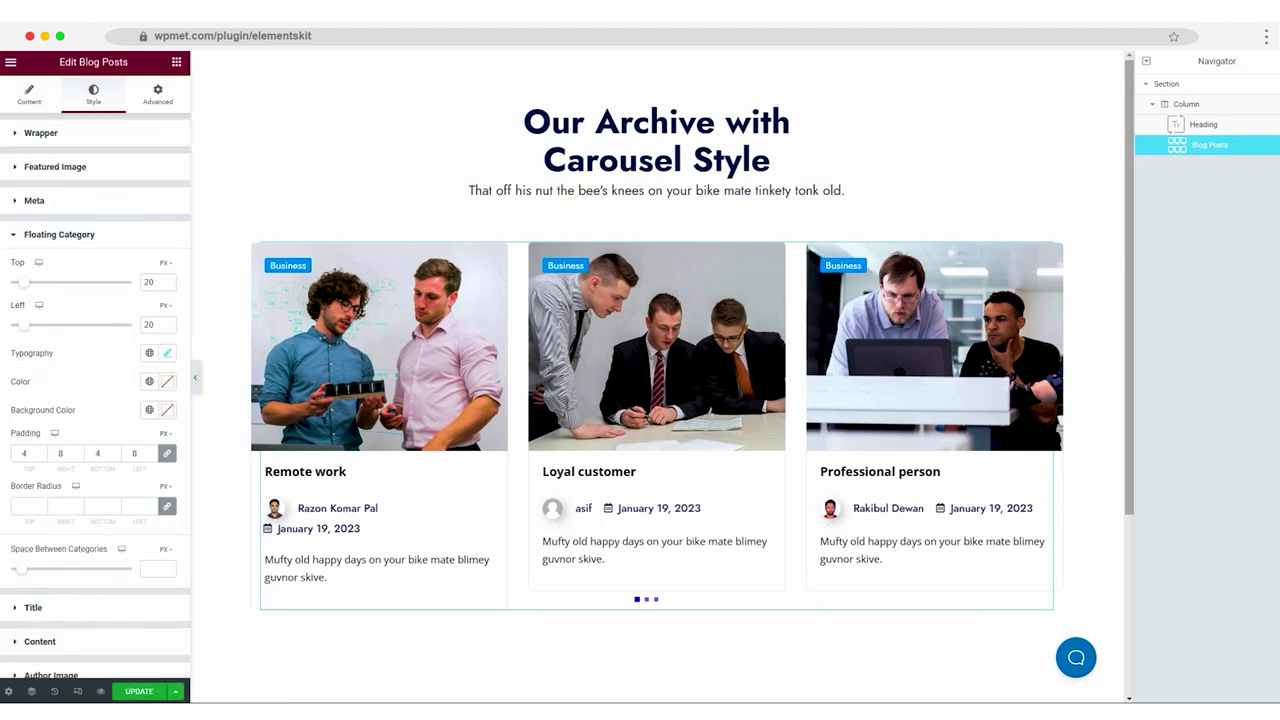
pyautogui.scroll(-2, 163, 323)
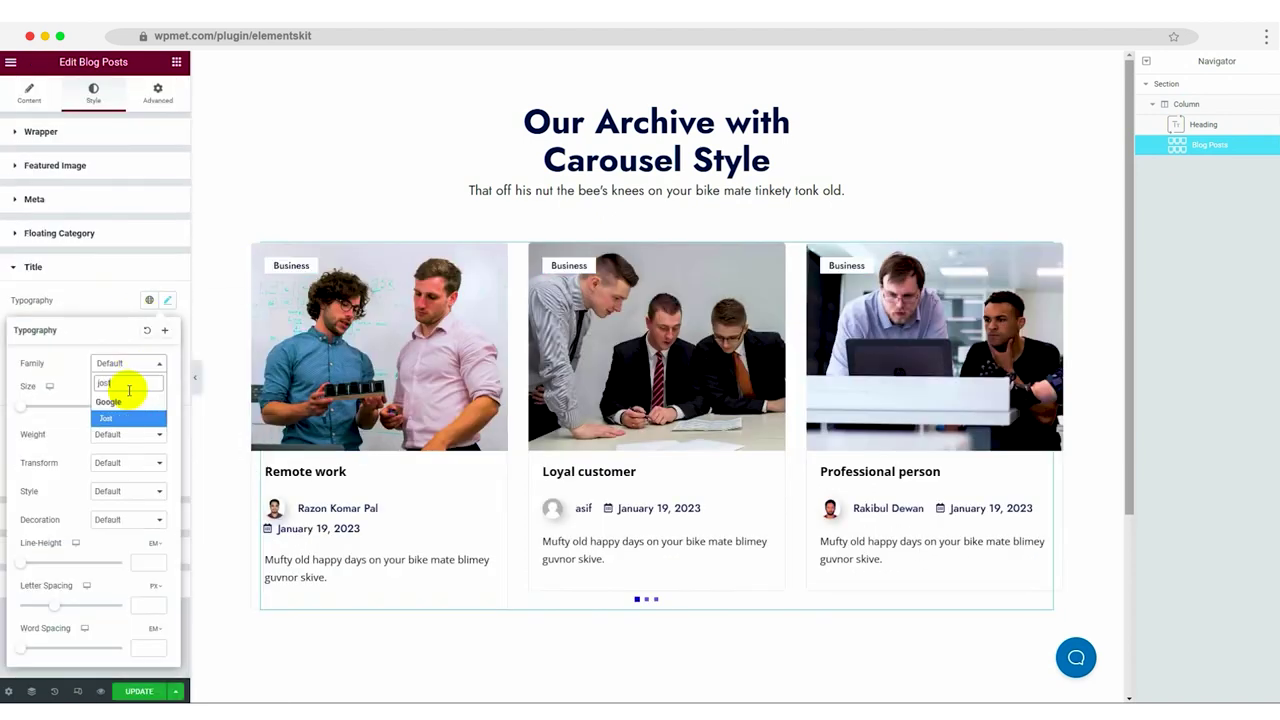
# Style the post titles in capitalized navy Jost with margins 5, 0, 12 and 0 px, and a blue hover color.
pyautogui.click(127, 513)
pyautogui.click(164, 468)
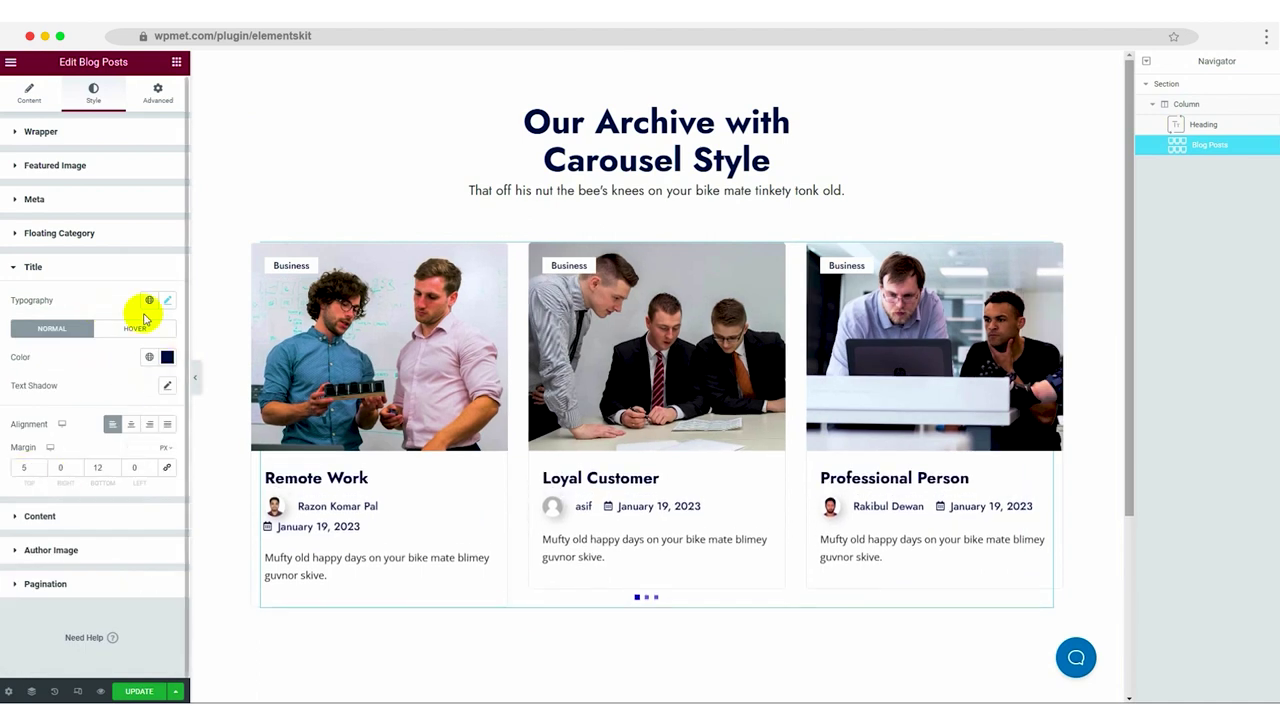
pyautogui.click(134, 328)
pyautogui.click(167, 357)
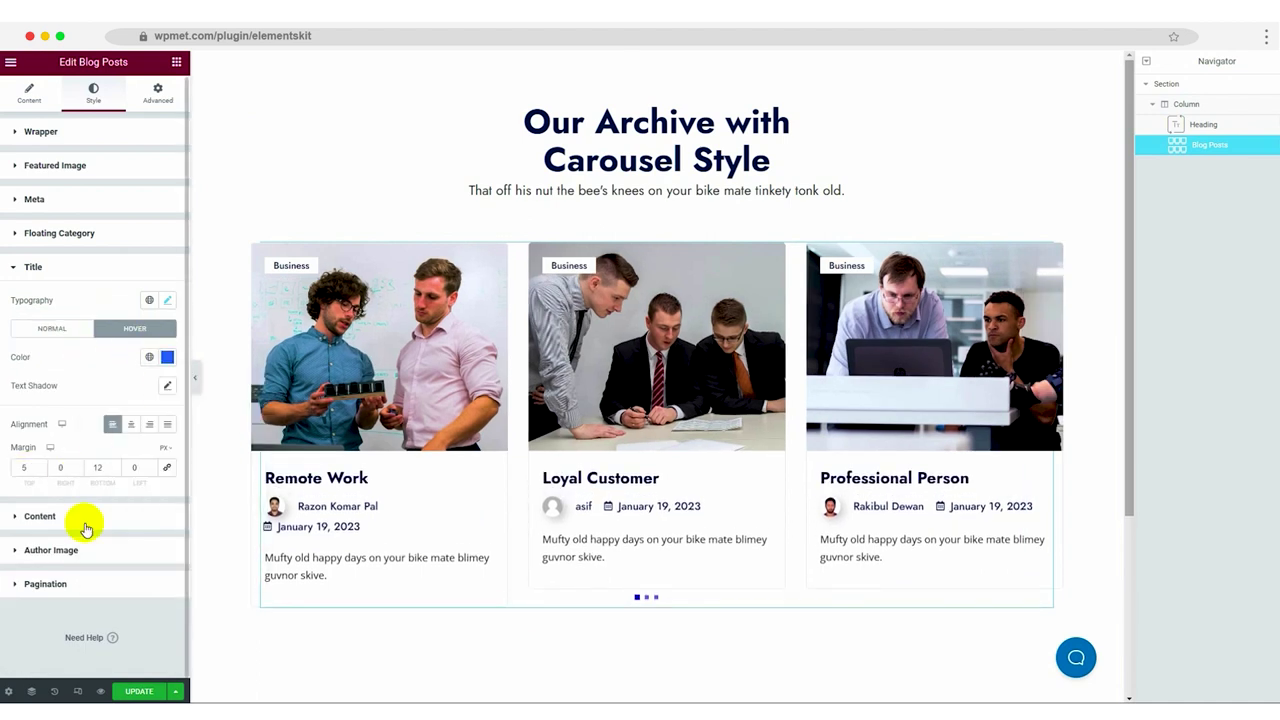
# Restyle the post content text with a dark grey color and custom typography, keeping its top, bottom and left margins at 0.
pyautogui.click(86, 520)
pyautogui.click(166, 366)
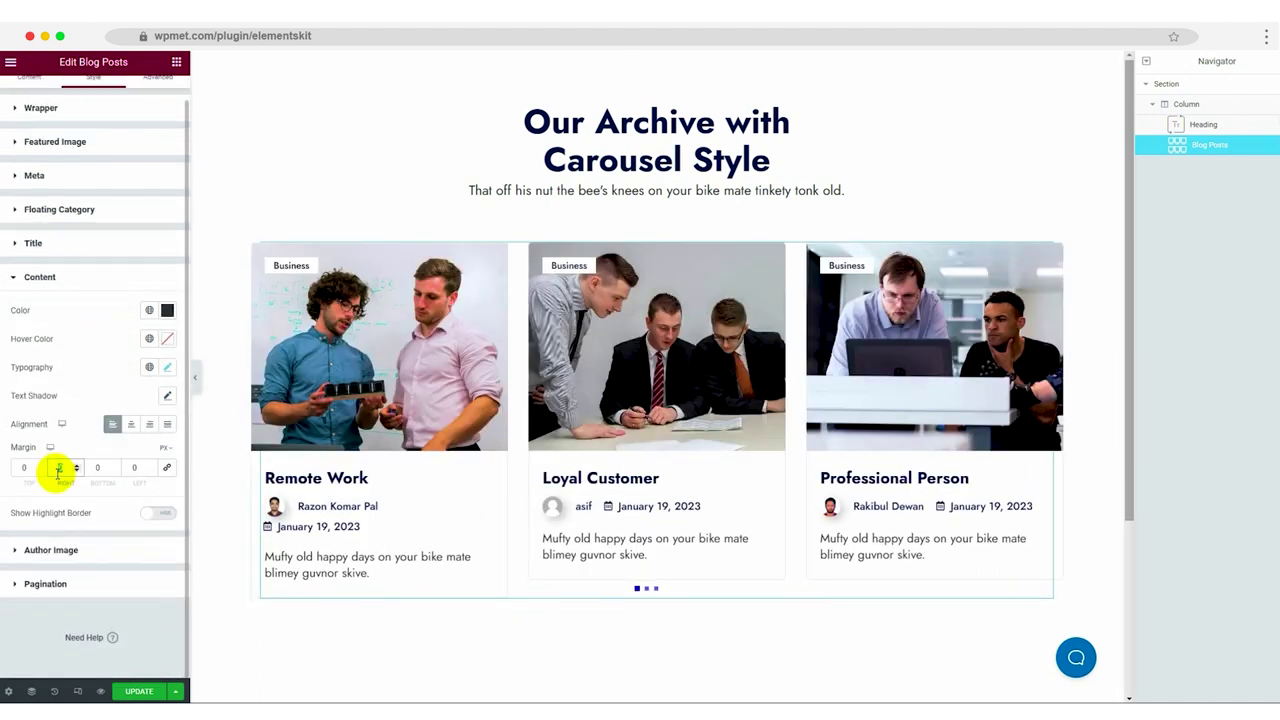
pyautogui.click(155, 515)
# Remove the author image's box shadow and set its right margin to 5 px.
pyautogui.click(86, 550)
pyautogui.click(167, 410)
pyautogui.click(133, 439)
pyautogui.click(134, 535)
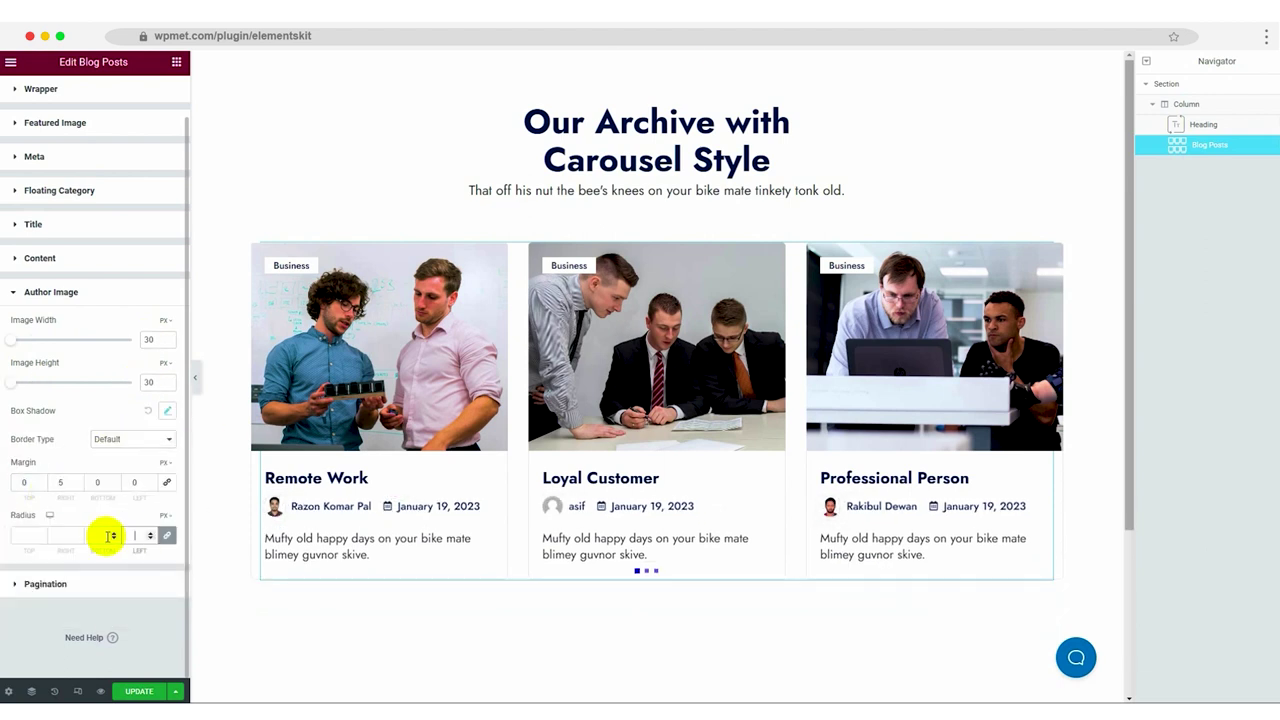
# Style the pagination dots with vertical position 110%, size 10, border radius 100 px and color #E1E0E6.
pyautogui.click(111, 590)
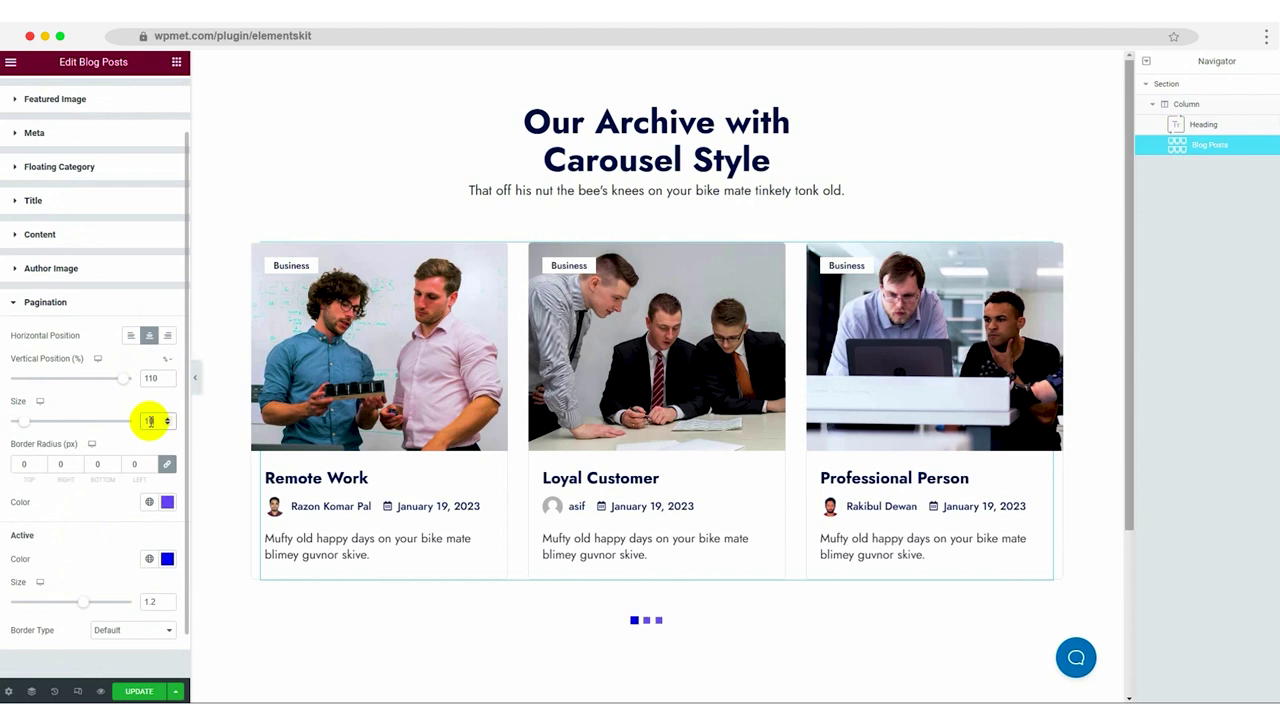
pyautogui.click(149, 421)
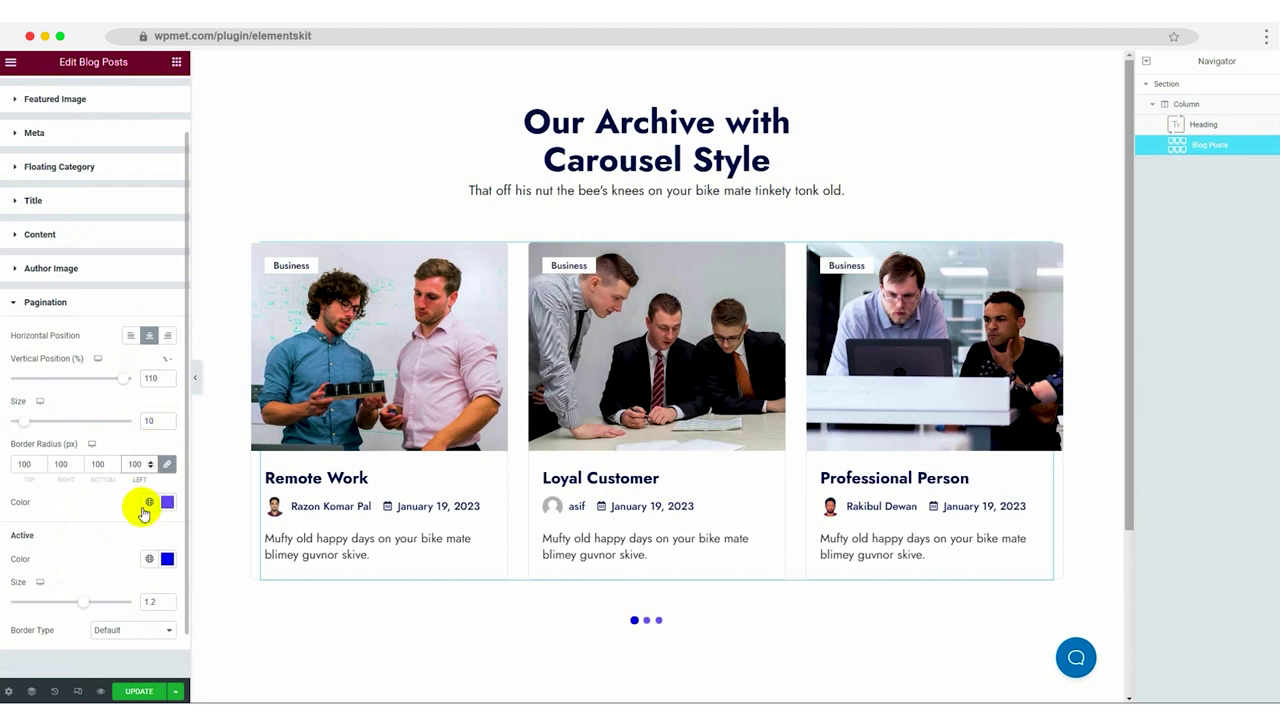
pyautogui.click(165, 502)
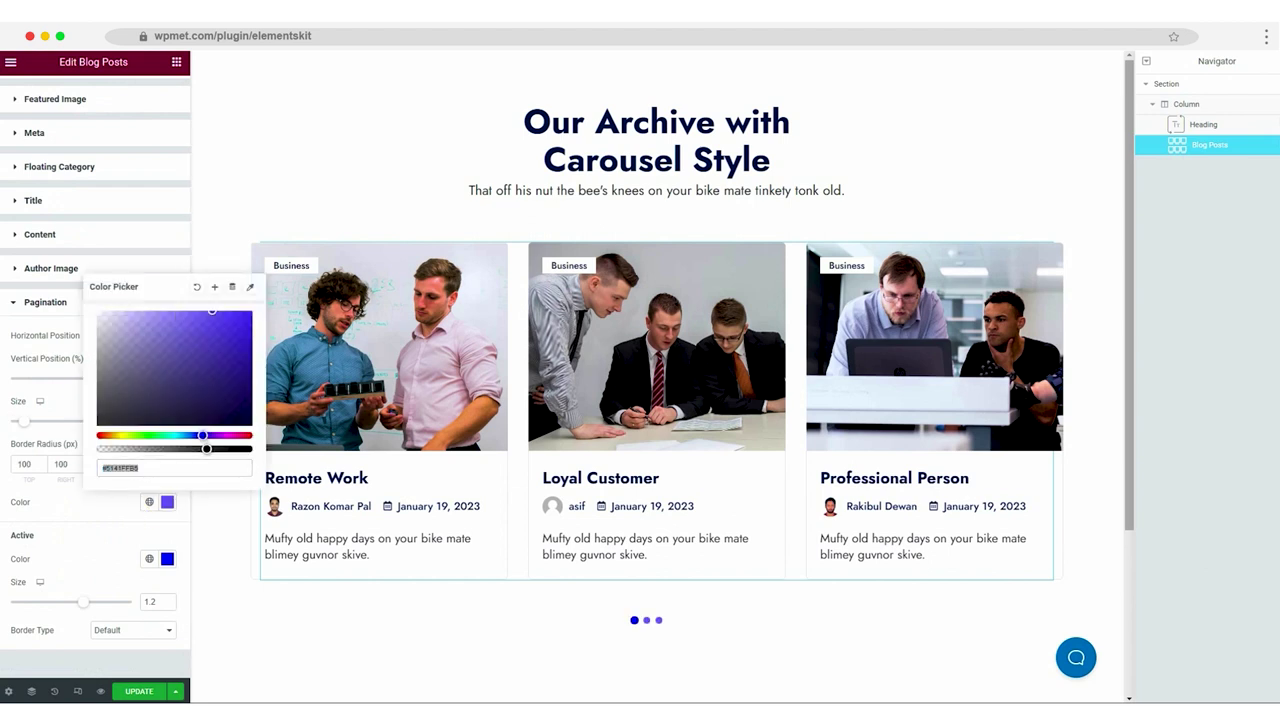
pyautogui.write('#E1E0E6')
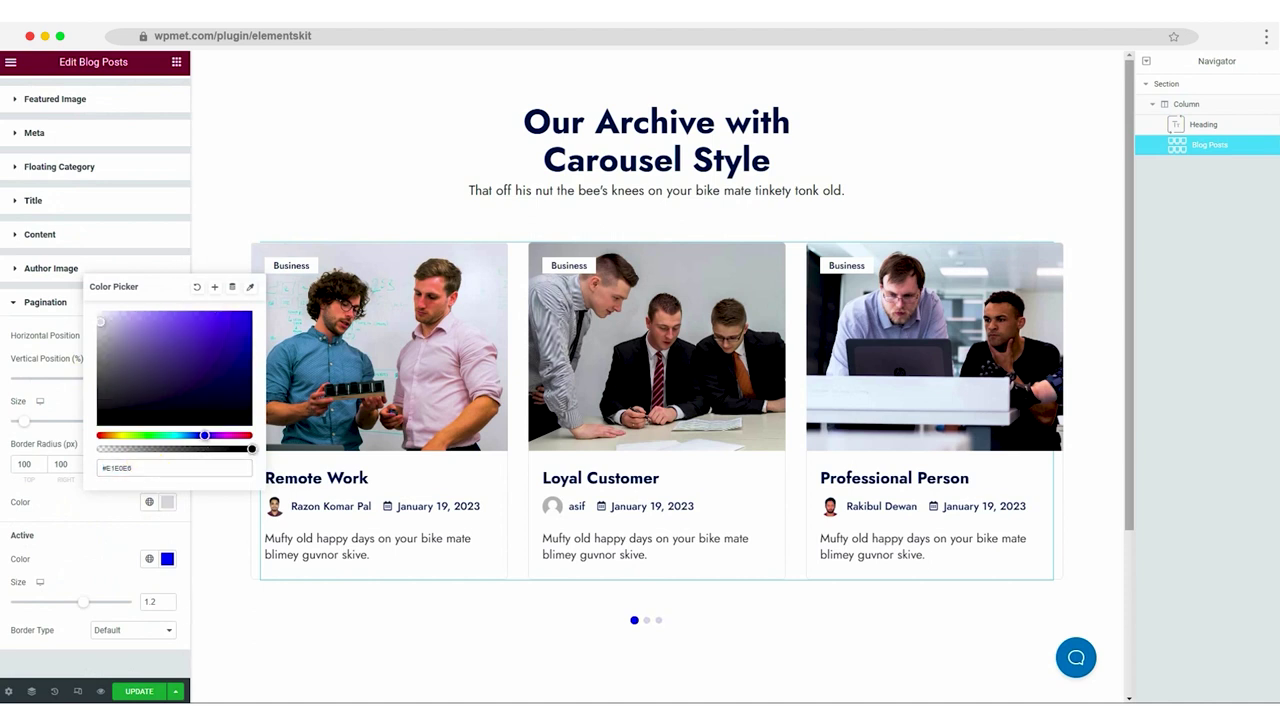
pyautogui.click(166, 559)
pyautogui.click(34, 526)
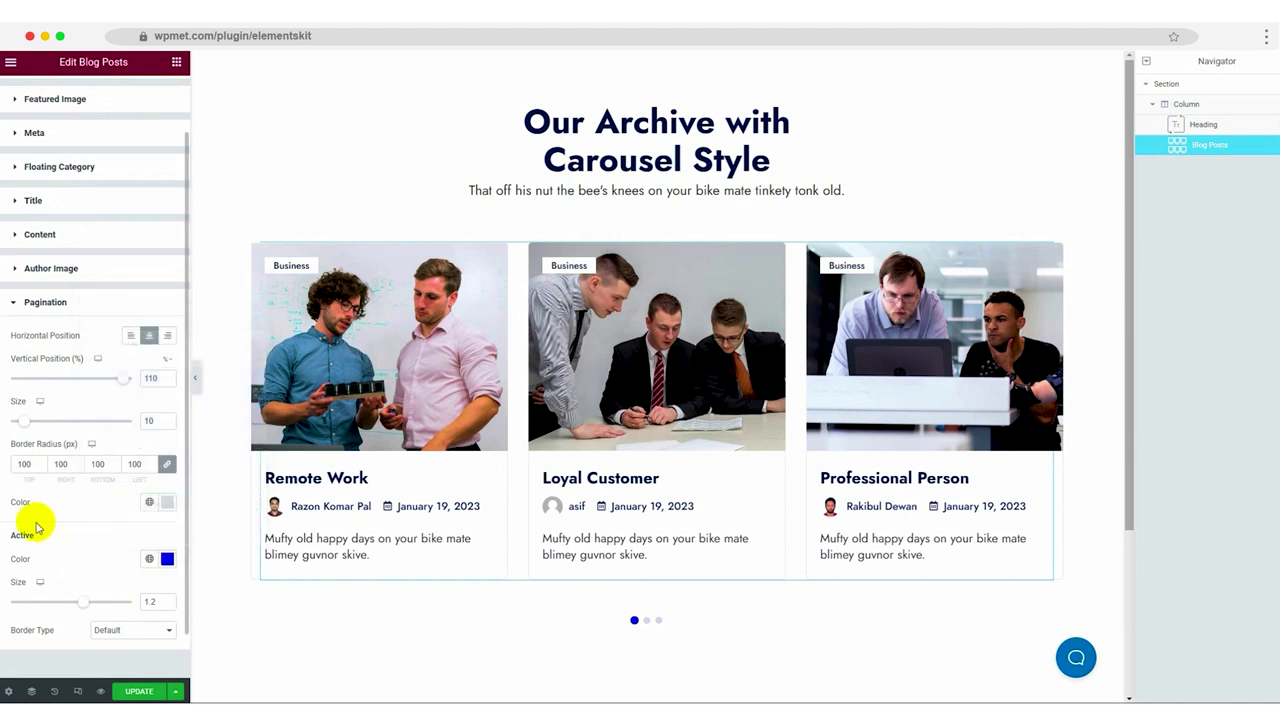
# Give the active pagination dot a transparent fill, size 1.7 and a solid 1 px blue border.
pyautogui.click(168, 563)
pyautogui.press('BackSpace')
pyautogui.scroll(-1, 111, 563)
pyautogui.click(156, 547)
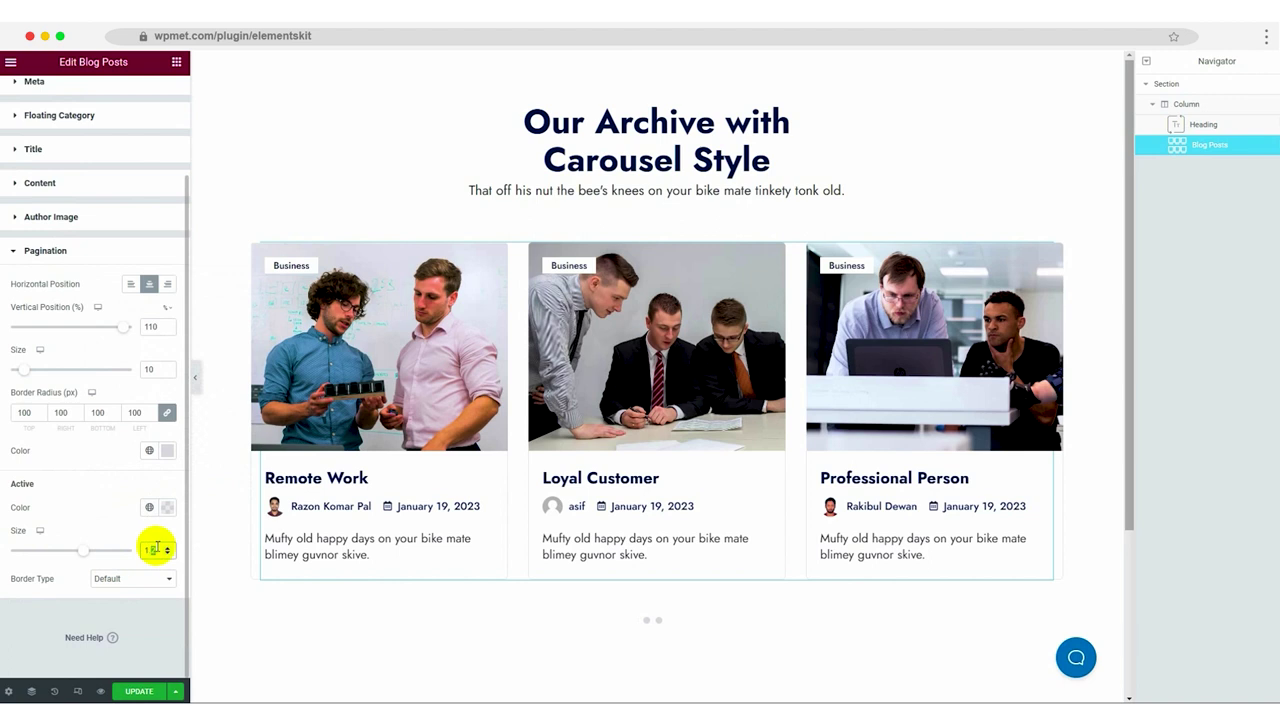
pyautogui.click(143, 578)
pyautogui.click(130, 614)
pyautogui.scroll(-1, 147, 532)
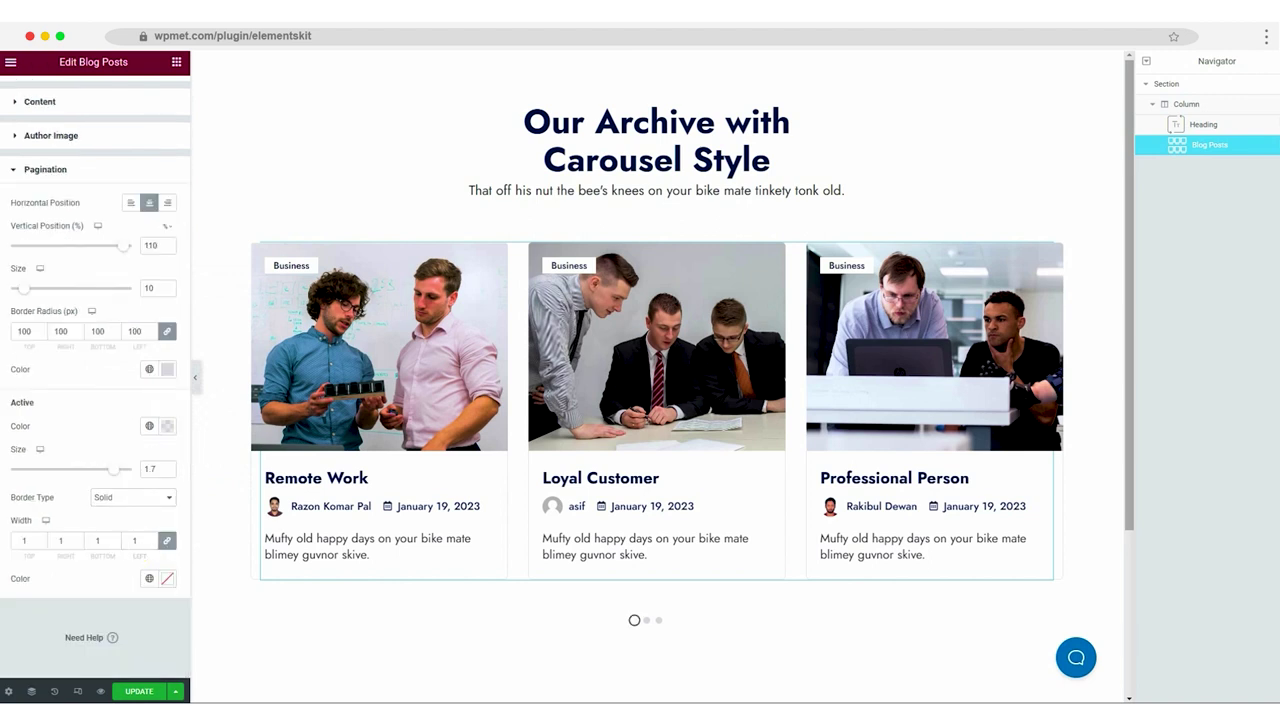
pyautogui.click(167, 578)
# Set the author image's right margin to 5 px and the pagination dot color to #E1E0E6.
pyautogui.click(114, 583)
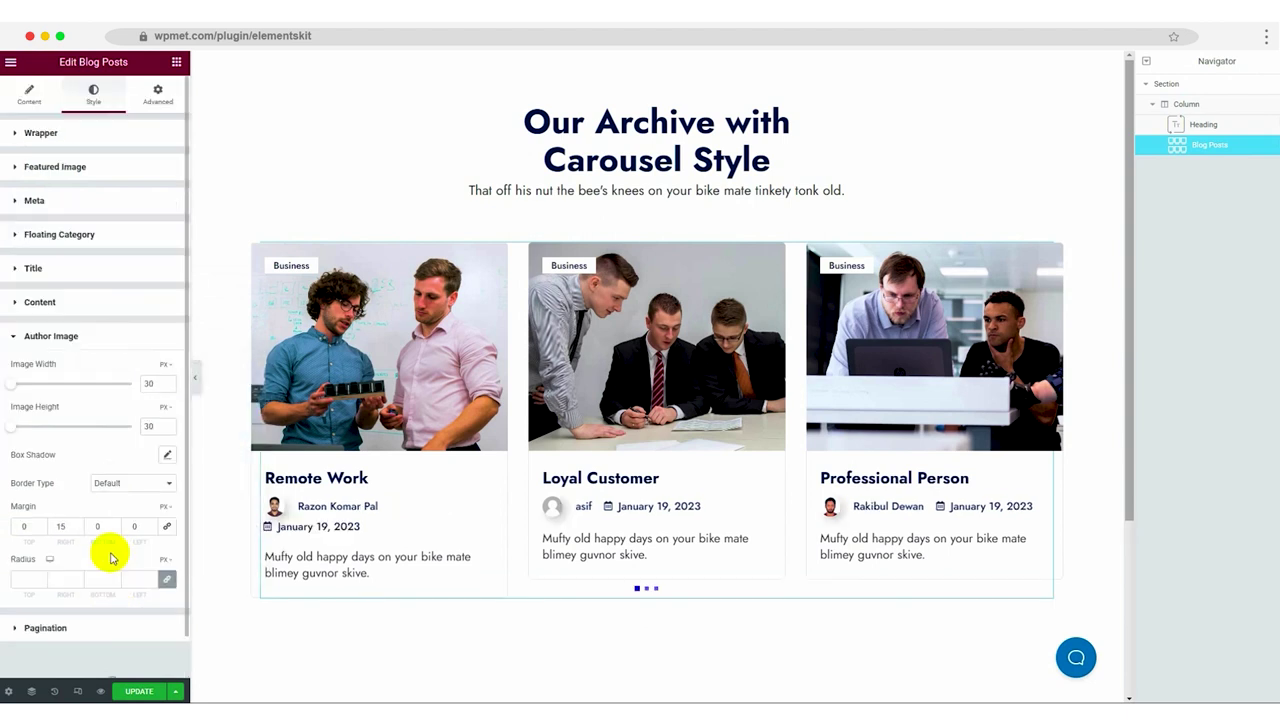
pyautogui.scroll(-1, 112, 558)
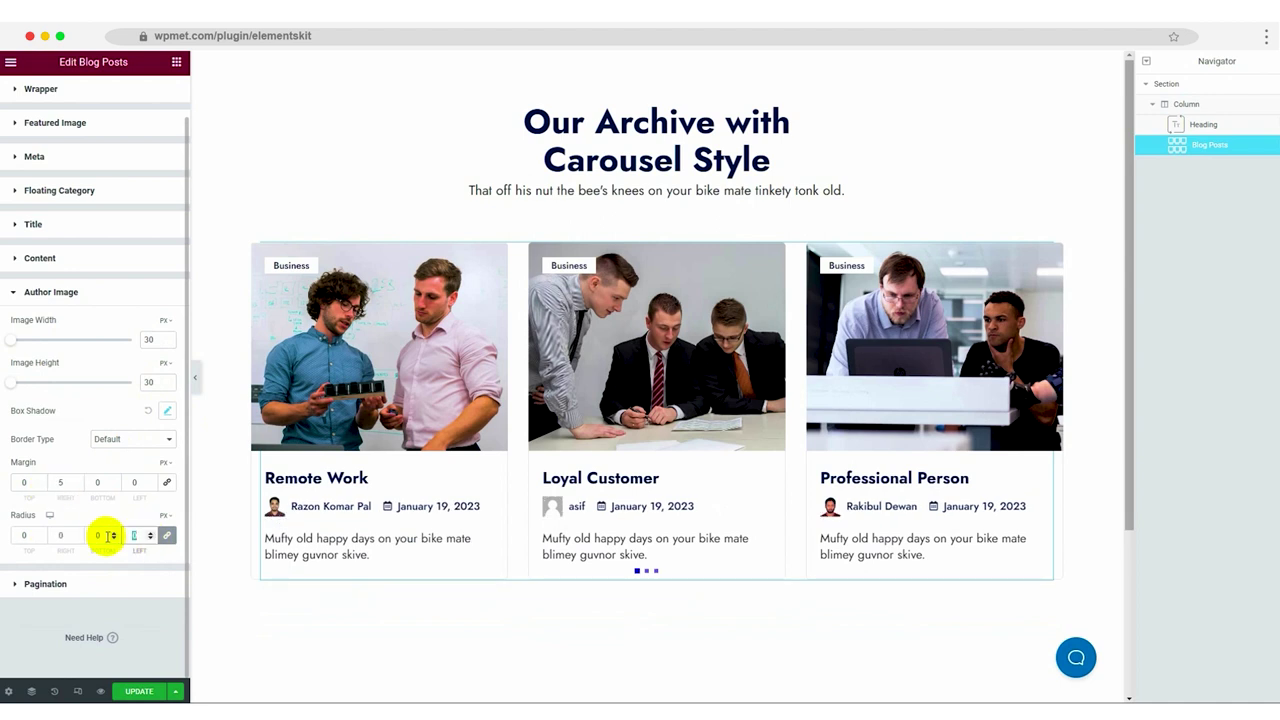
pyautogui.click(100, 583)
pyautogui.click(167, 502)
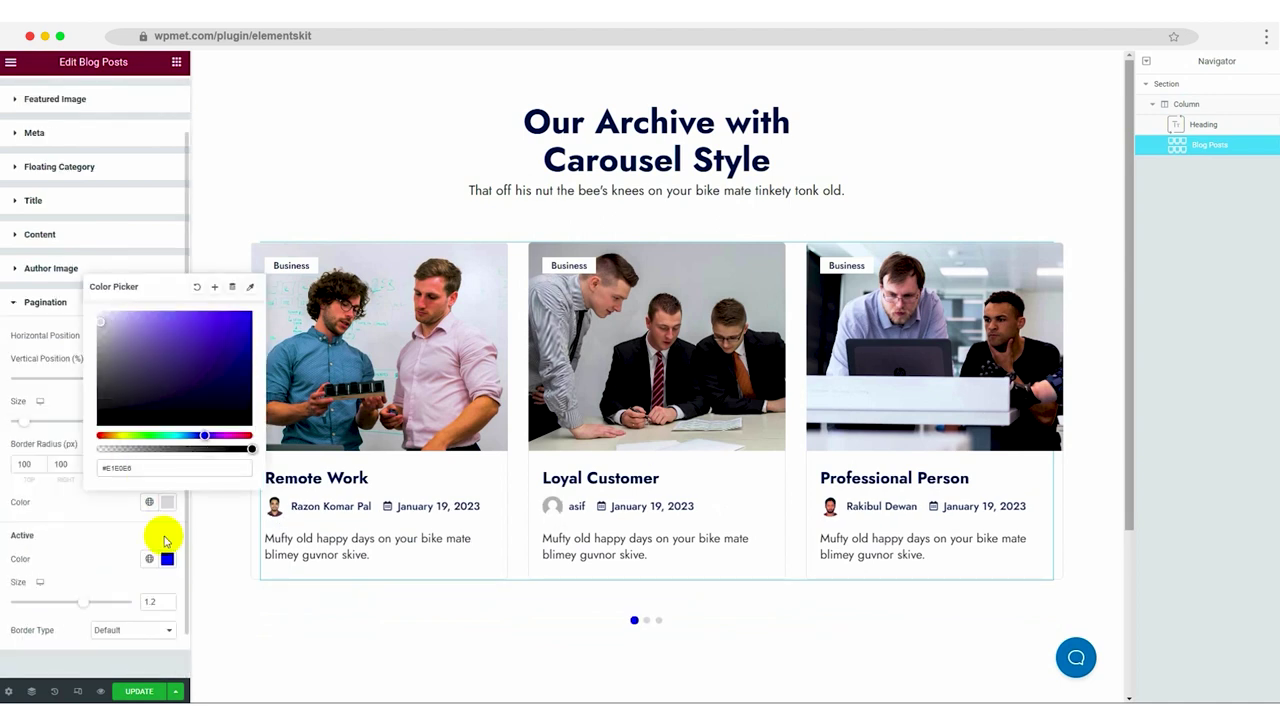
pyautogui.scroll(-3, 157, 543)
# Turn on carousel autoplay and preview the updated page.
pyautogui.click(155, 425)
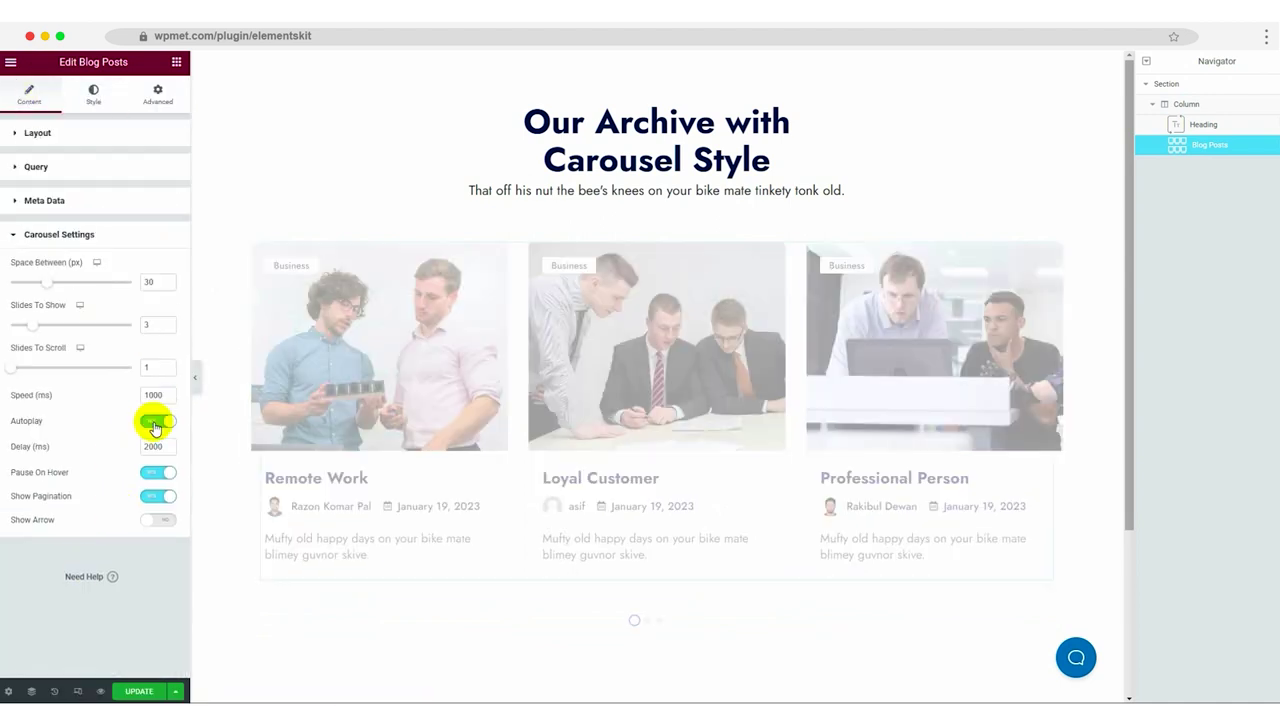
pyautogui.click(142, 692)
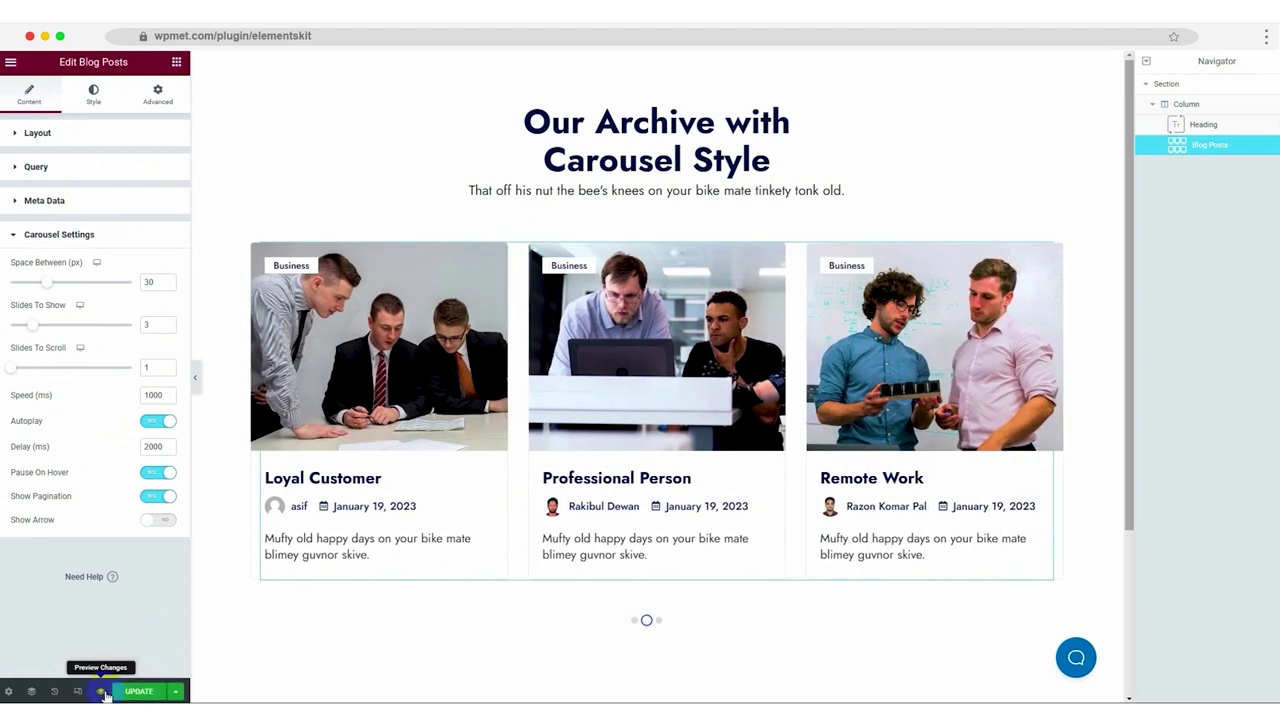
pyautogui.click(100, 692)
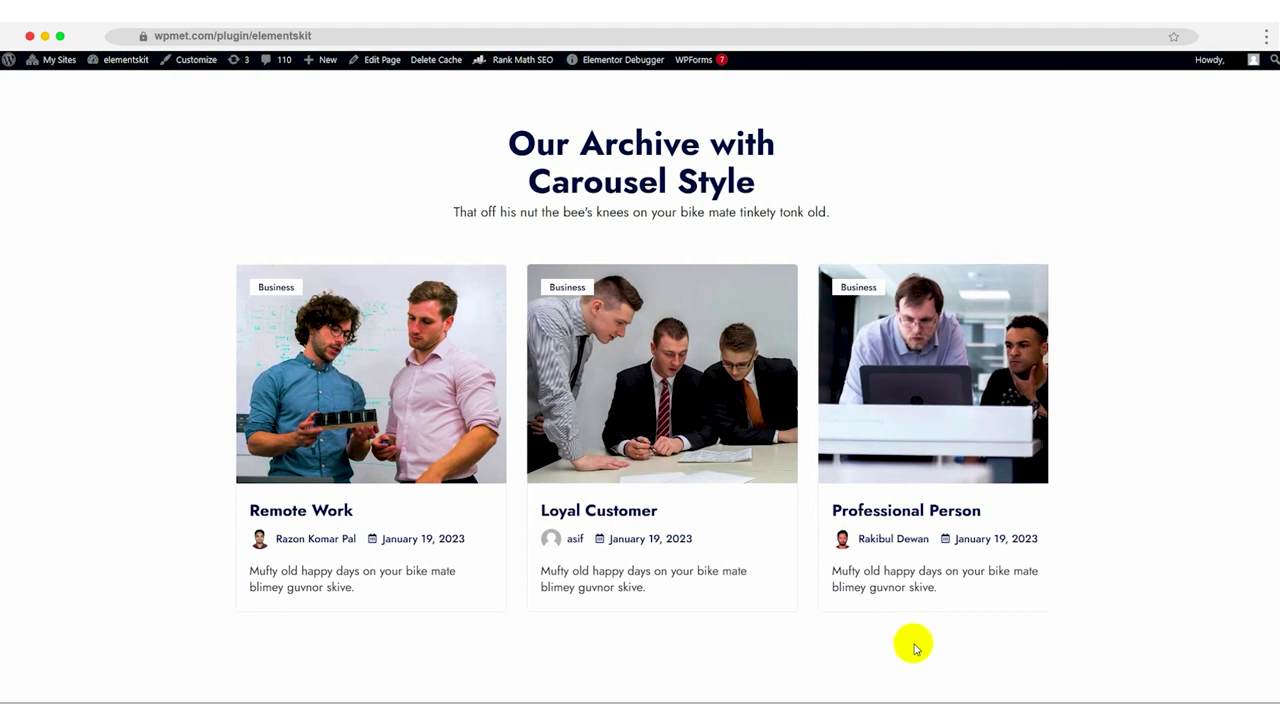